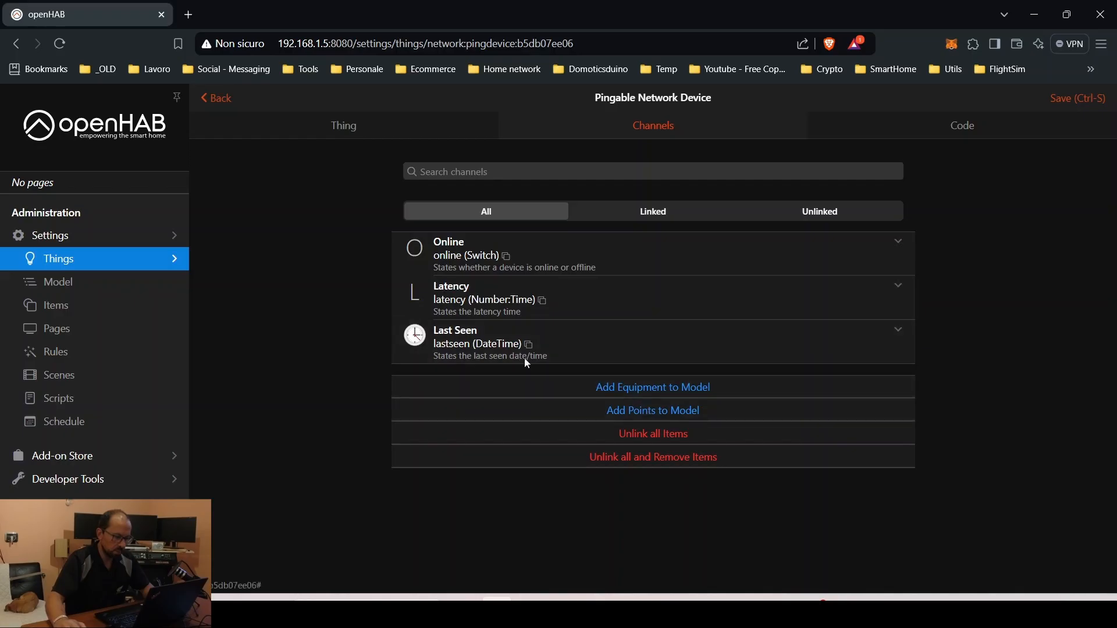
Expand the Pingable Network Device's Latency channel to view its links
click(457, 296)
Link the Latency channel to a newly created Latency item
click(483, 328)
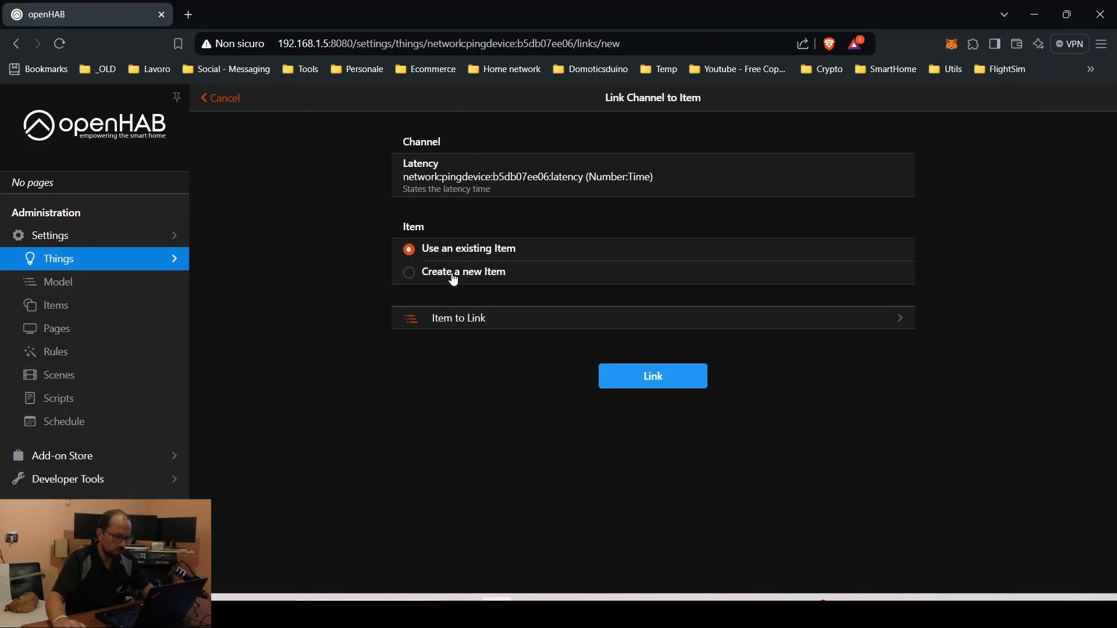
click(453, 273)
scroll(465, 289, down, 6)
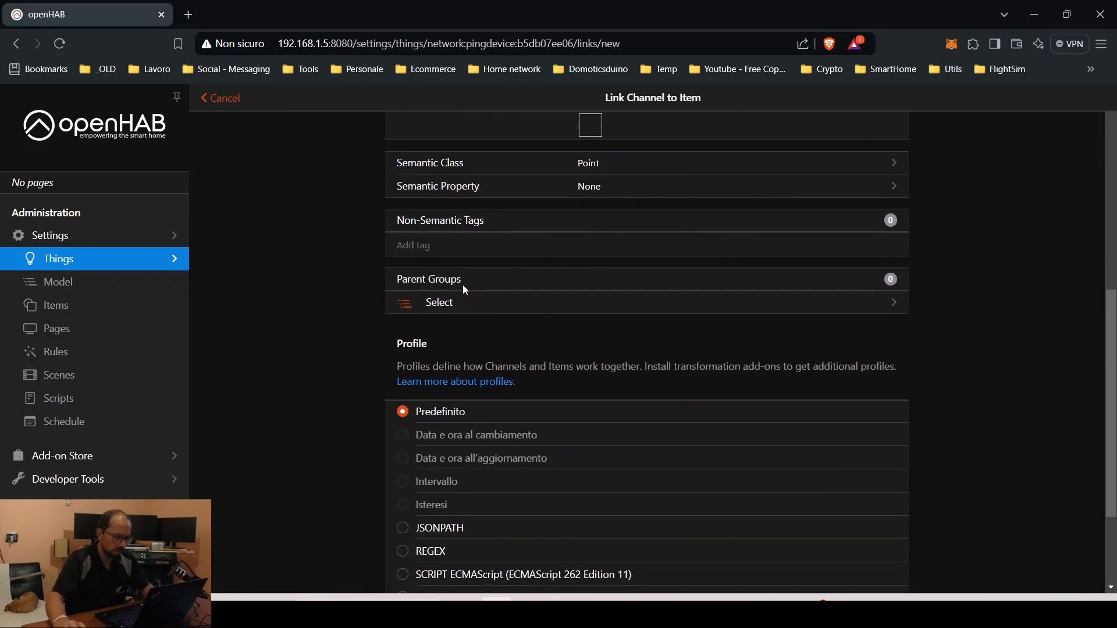
scroll(462, 285, down, 3)
click(646, 560)
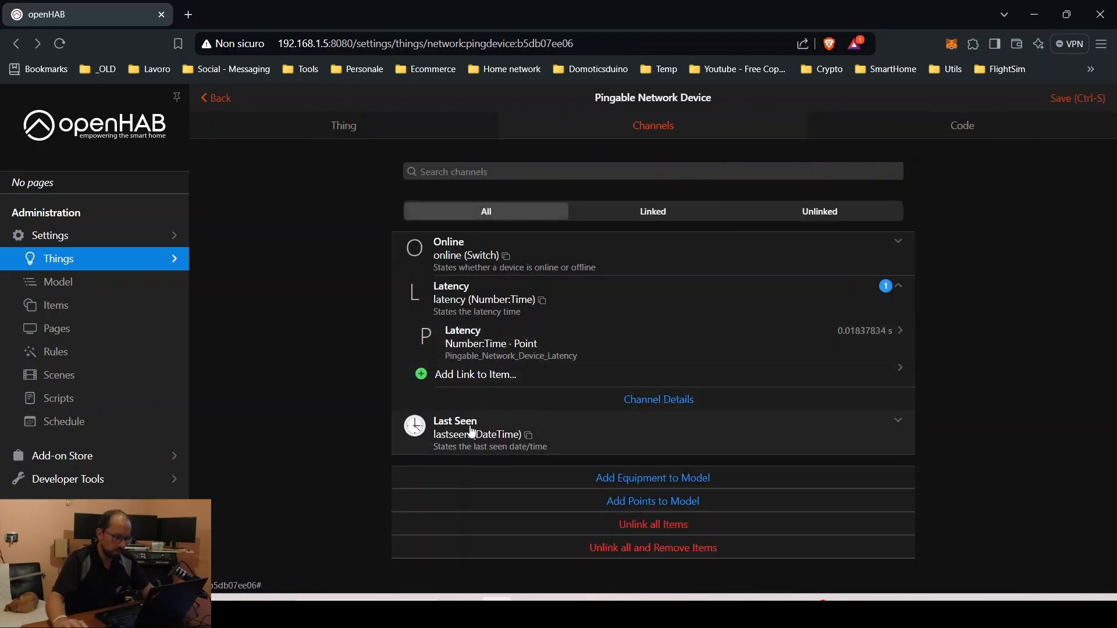
Add a second Pingable Network Device thing for host 192.168.1.30
click(218, 99)
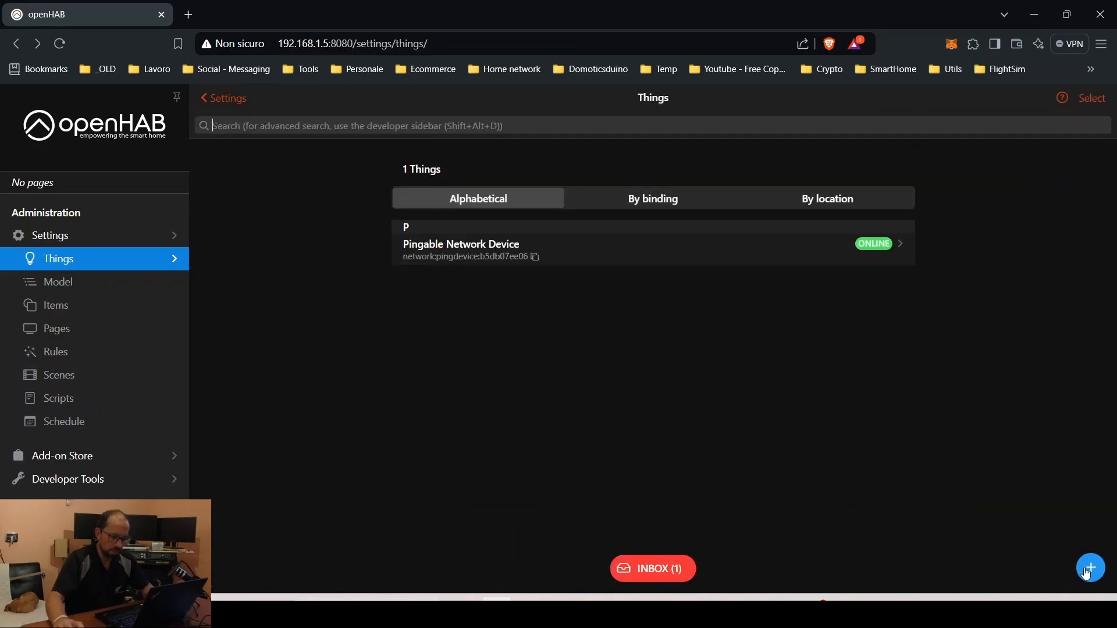
click(1086, 572)
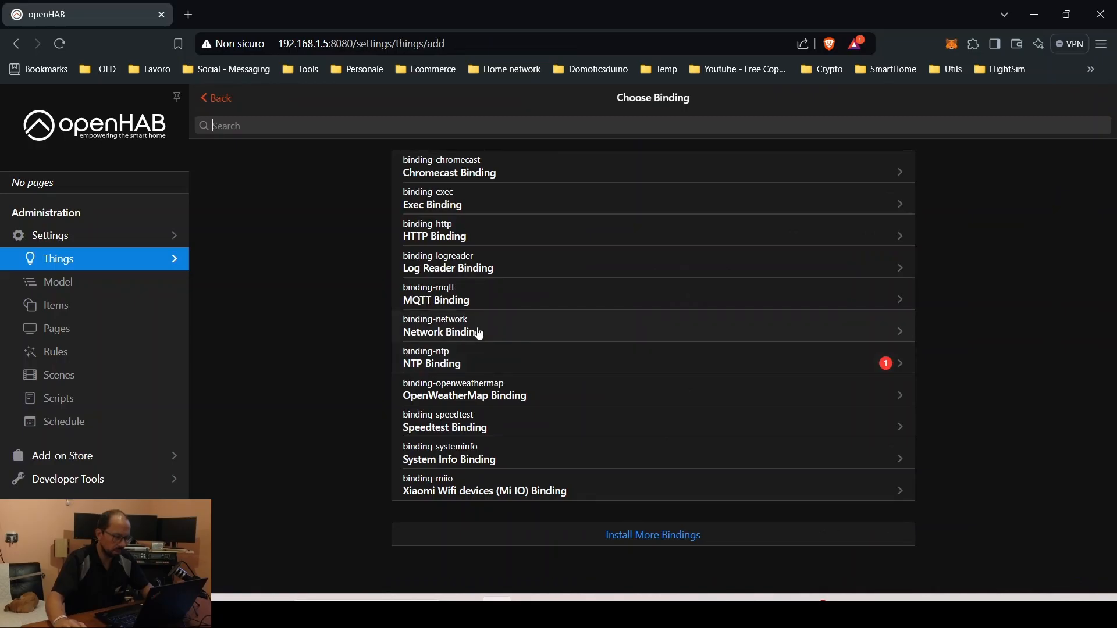
click(479, 332)
click(482, 332)
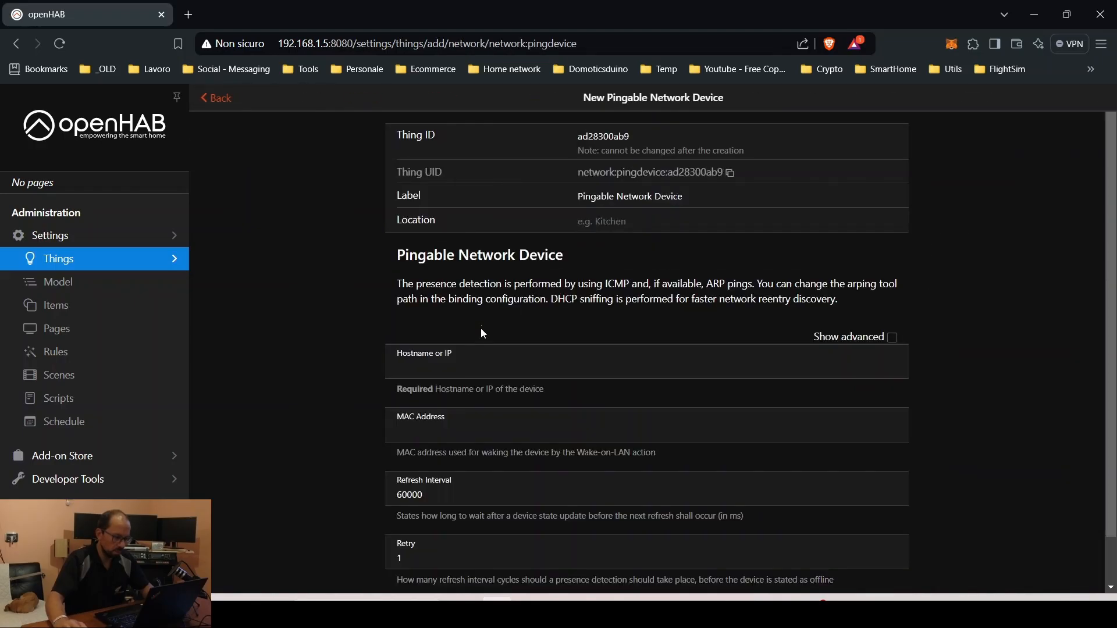
click(482, 367)
text(192.168)
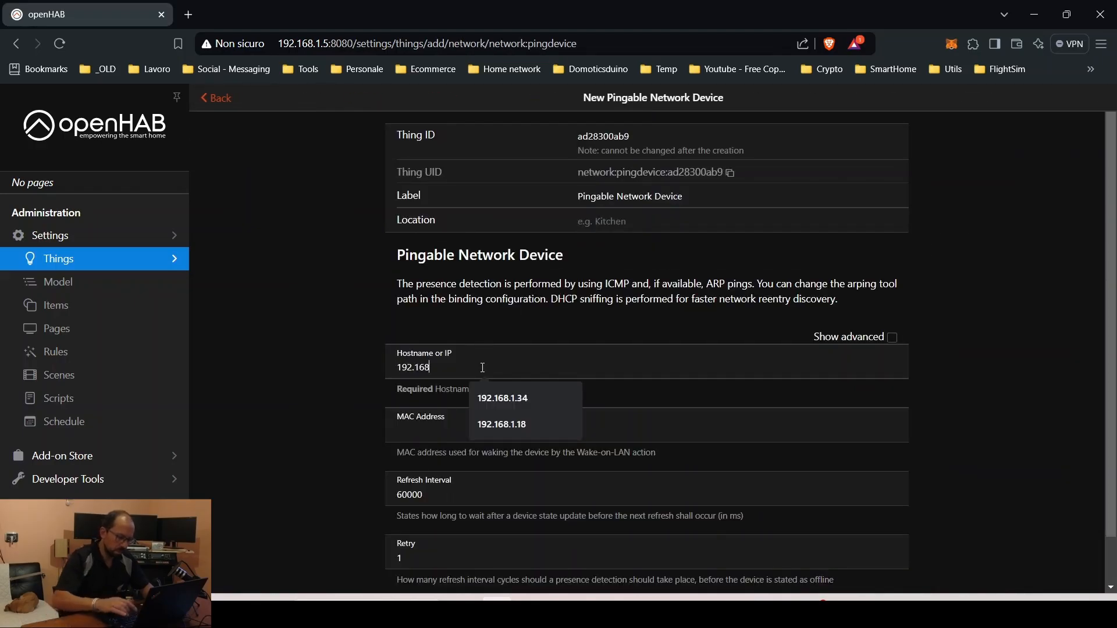
text(.1.30)
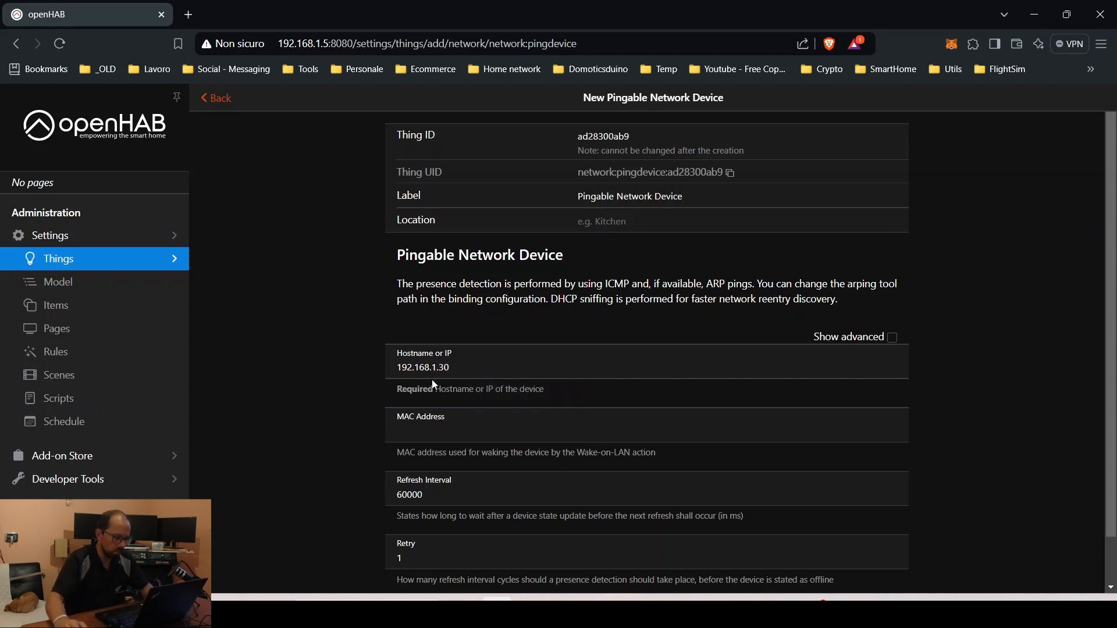
scroll(432, 379, down, 1)
click(647, 570)
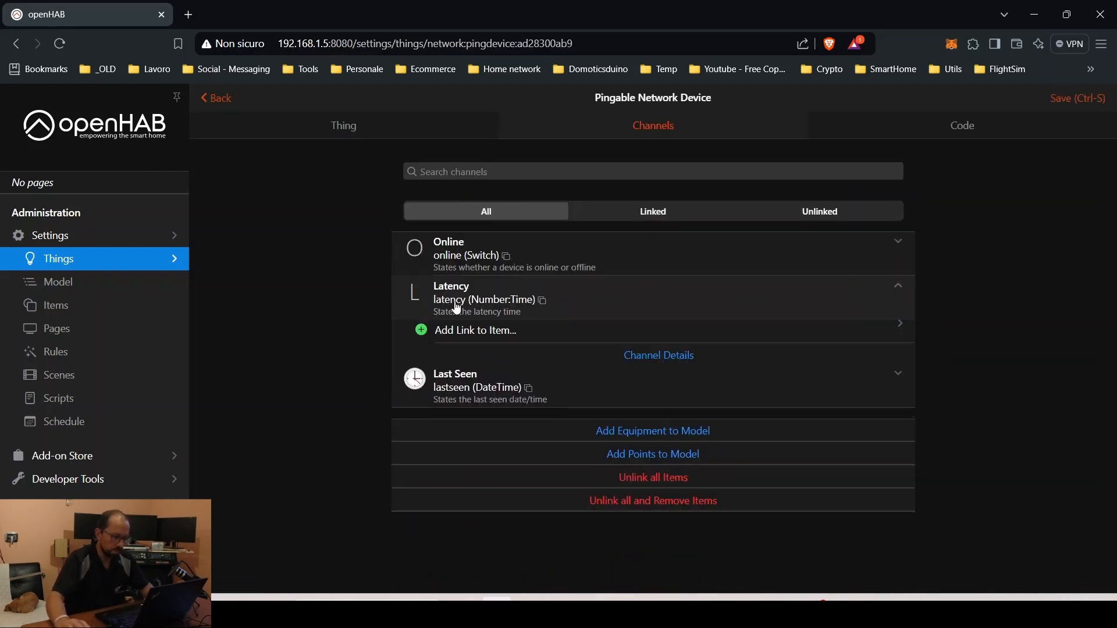
Link the new device's Latency channel to a new Latency item
click(476, 332)
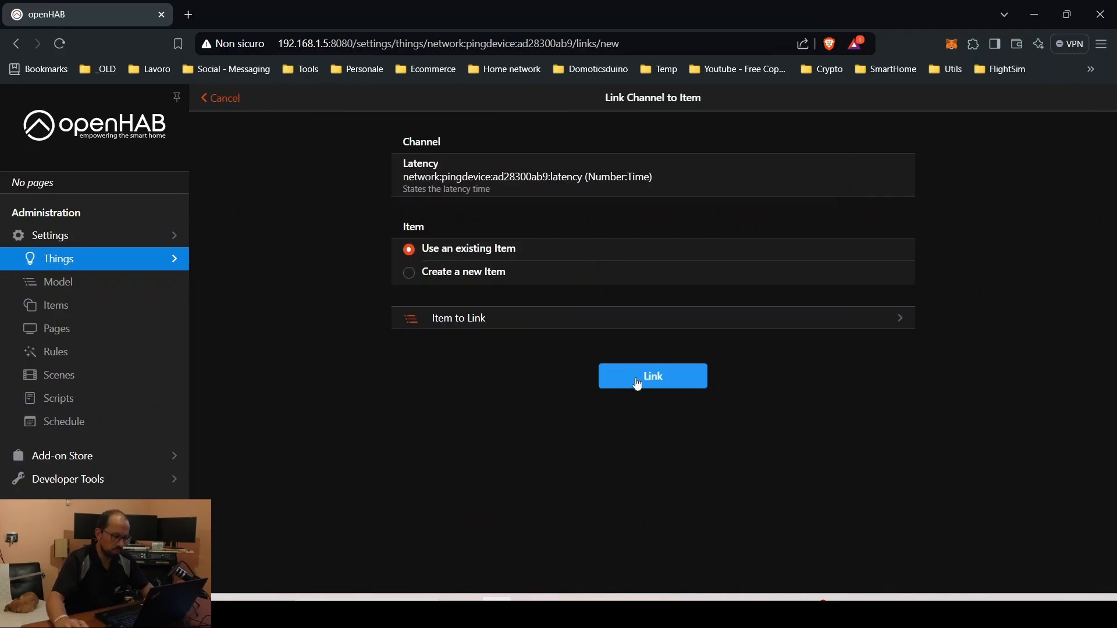
click(457, 272)
scroll(525, 351, down, 5)
scroll(529, 354, up, 4)
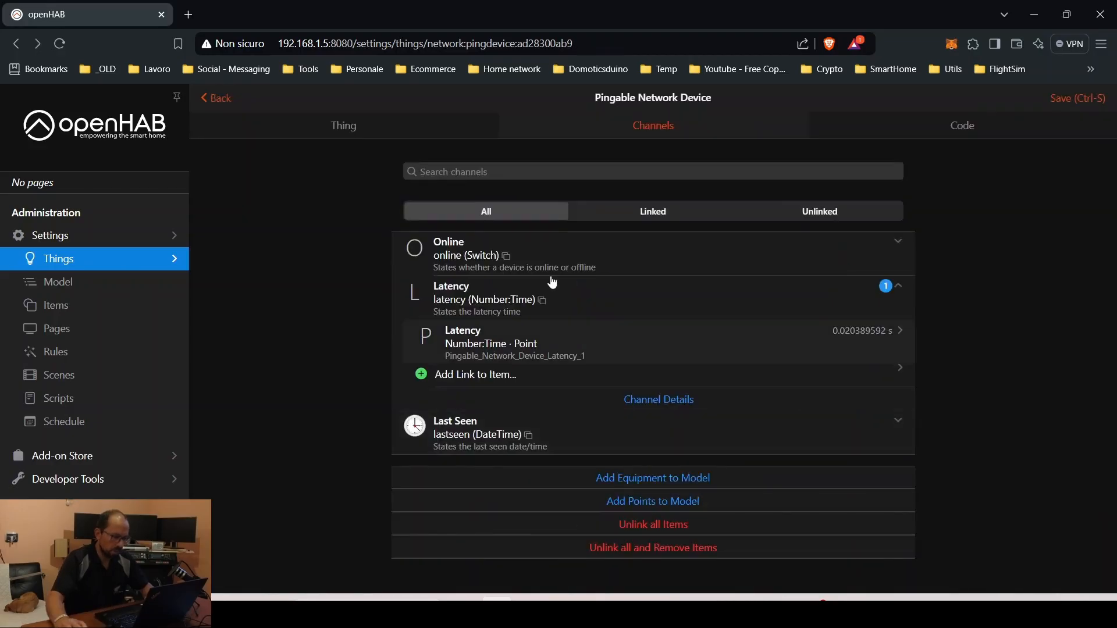
click(241, 97)
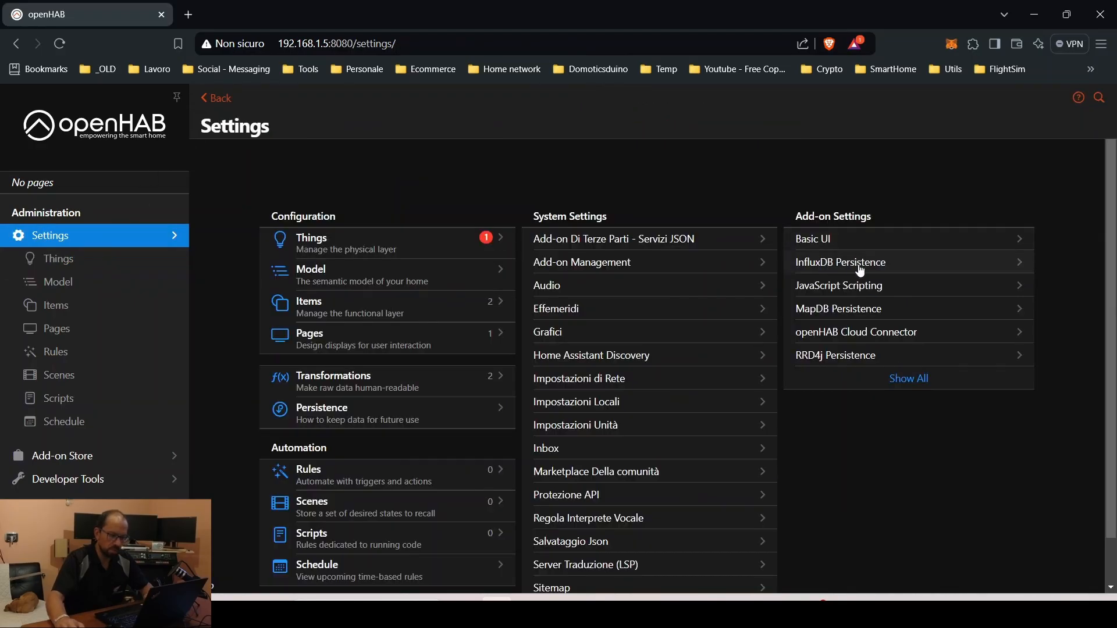
click(853, 263)
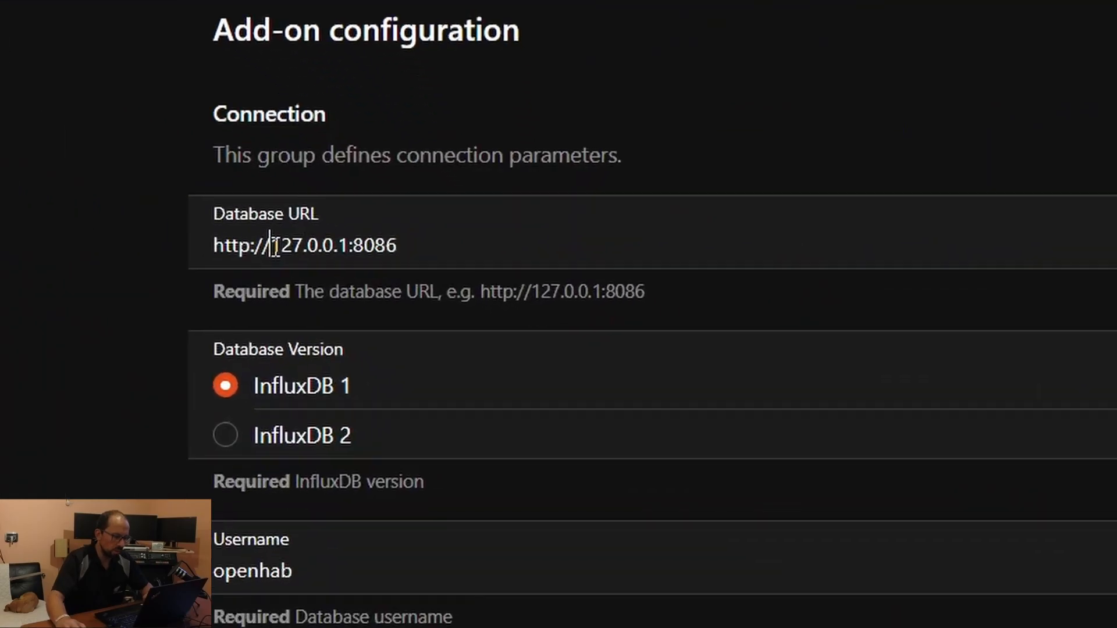
drag(424, 282, 460, 283)
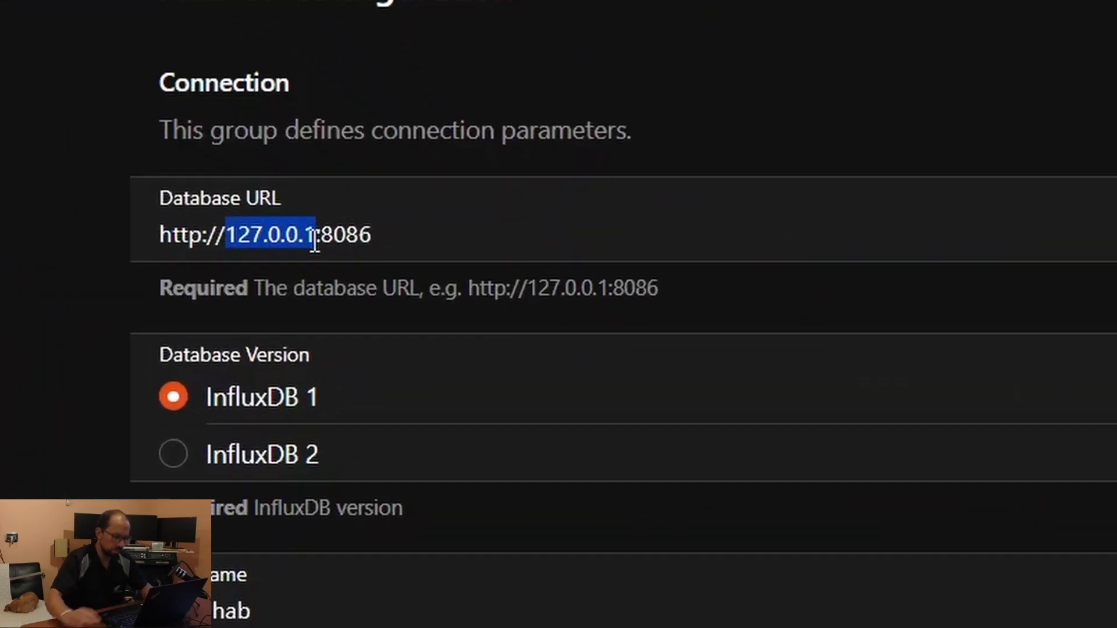
text(192.168.)
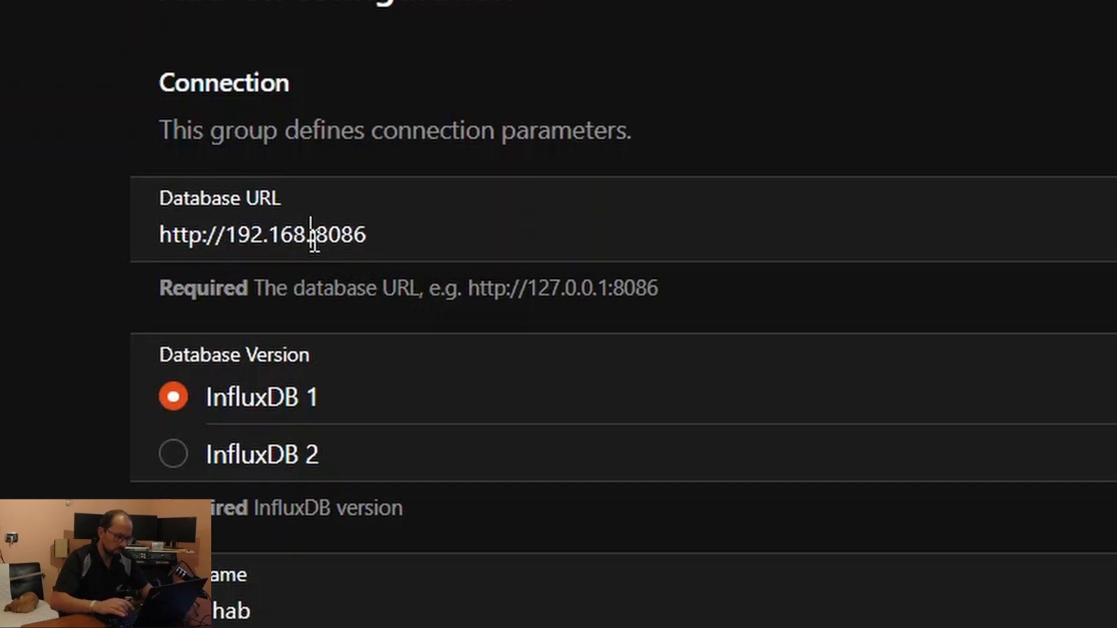
text(1.8)
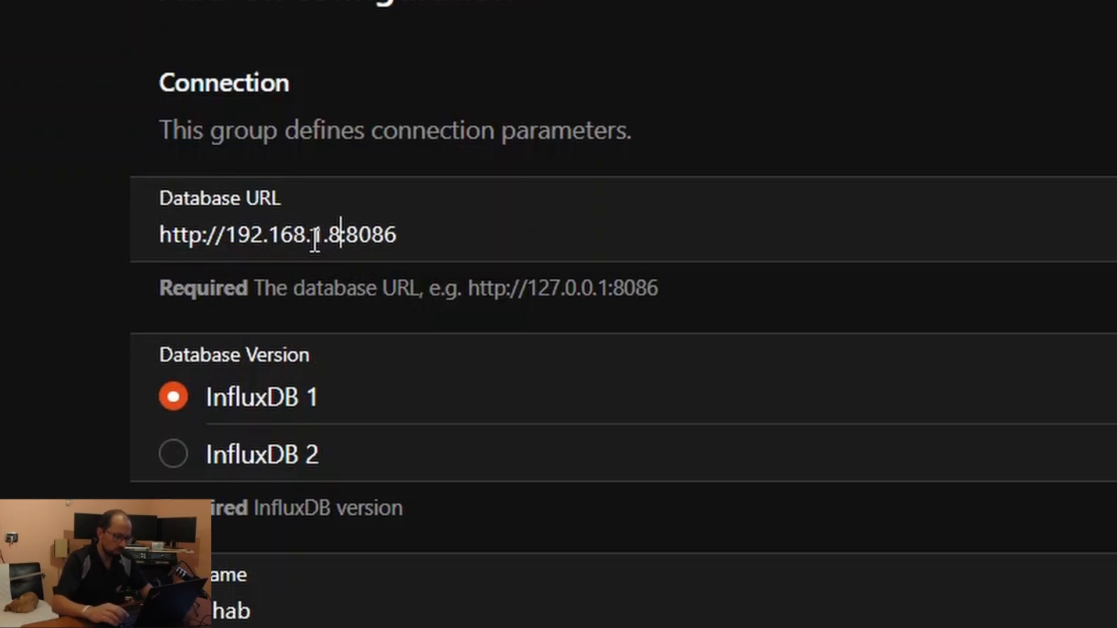
key(Right)
text(1)
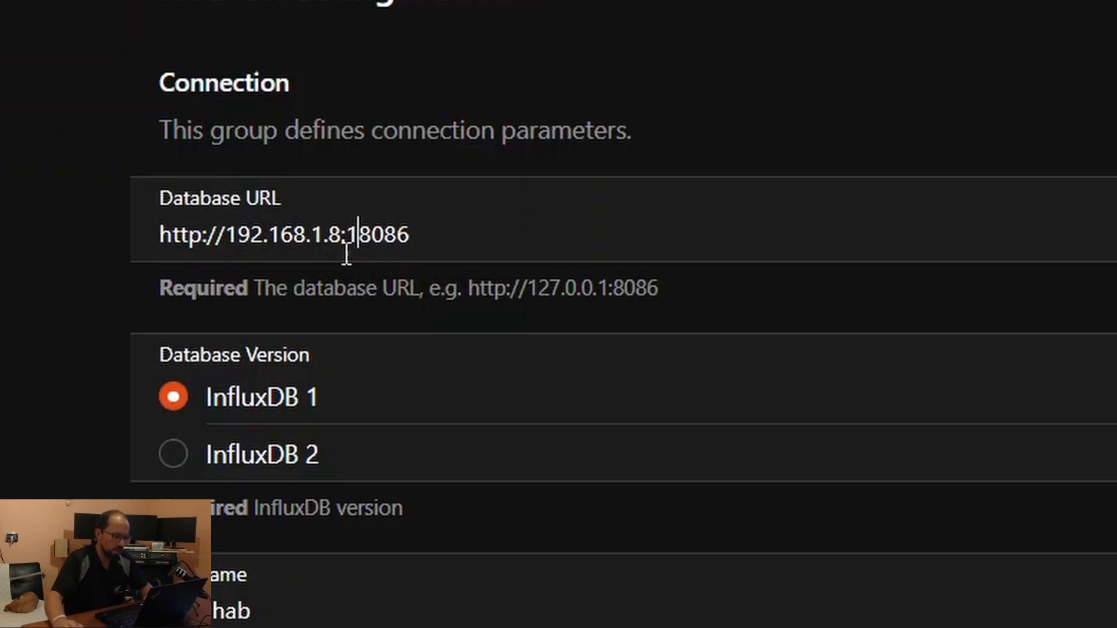
drag(347, 236, 454, 239)
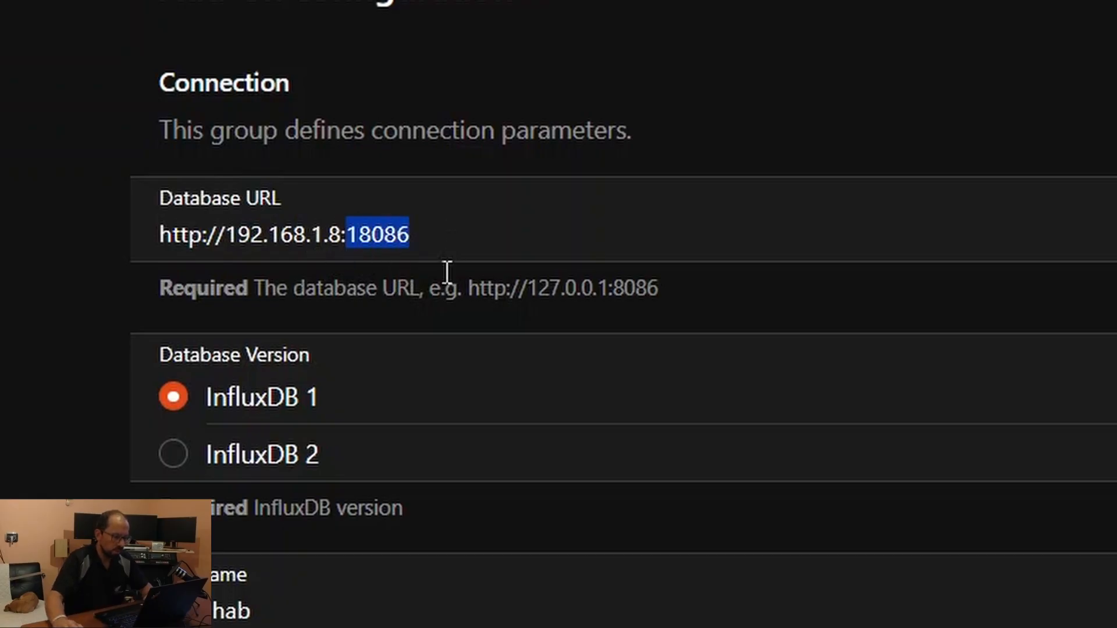
click(425, 244)
Select InfluxDB 2 as the database version and enter the database username and password
click(173, 457)
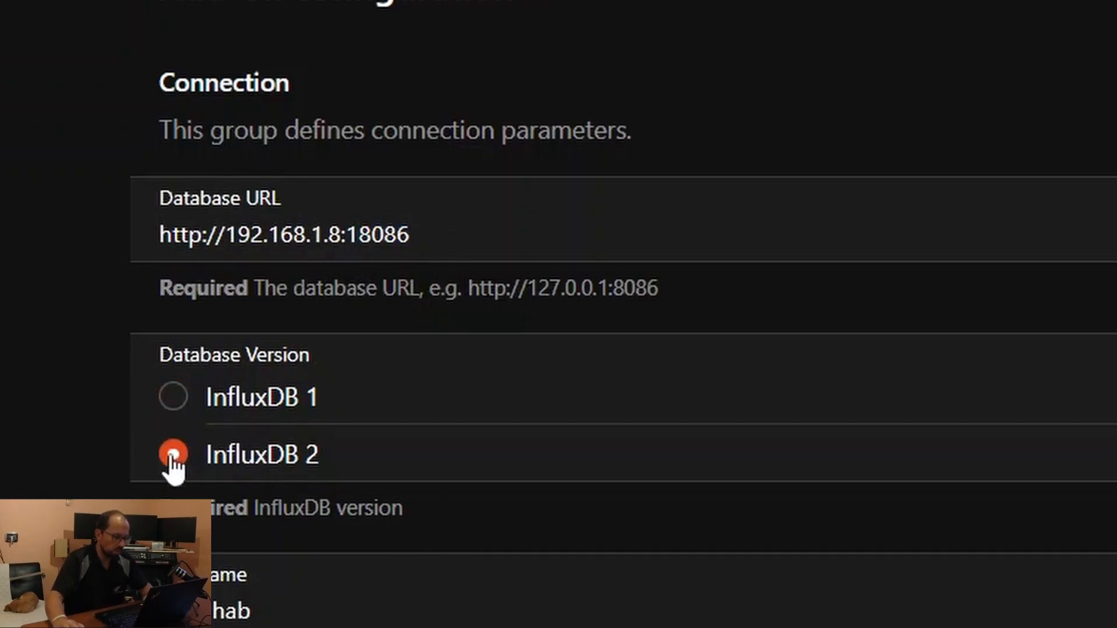
scroll(32, 501, down, 3)
drag(257, 444, 63, 443)
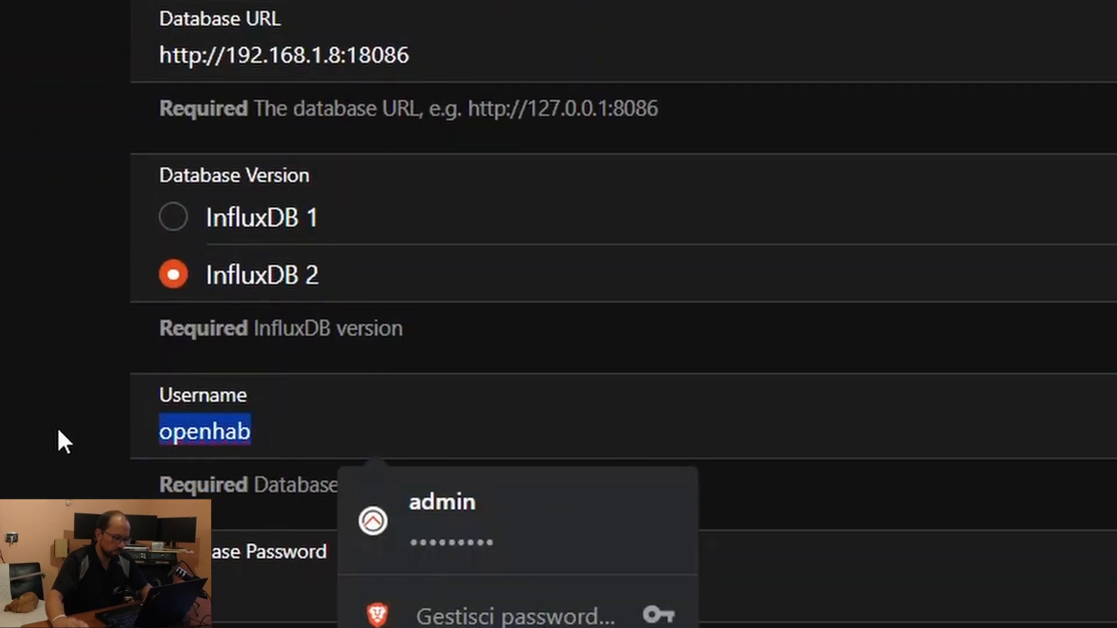
text(admin)
key(Tab)
scroll(57, 286, down, 5)
text(••••••••••)
scroll(623, 243, down, 3)
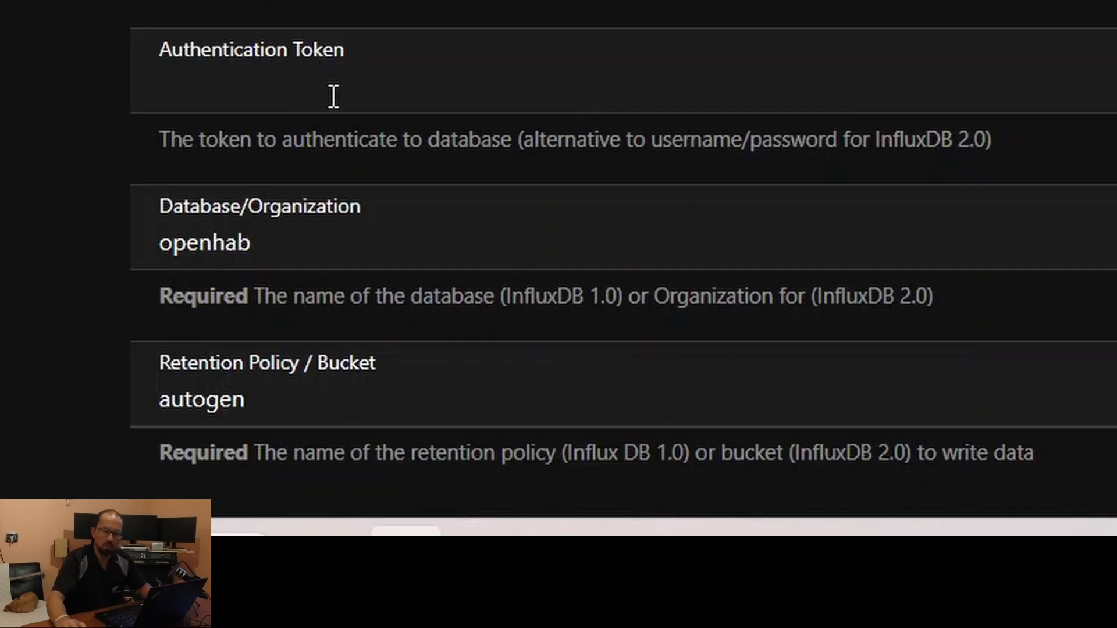
scroll(32, 116, down, 3)
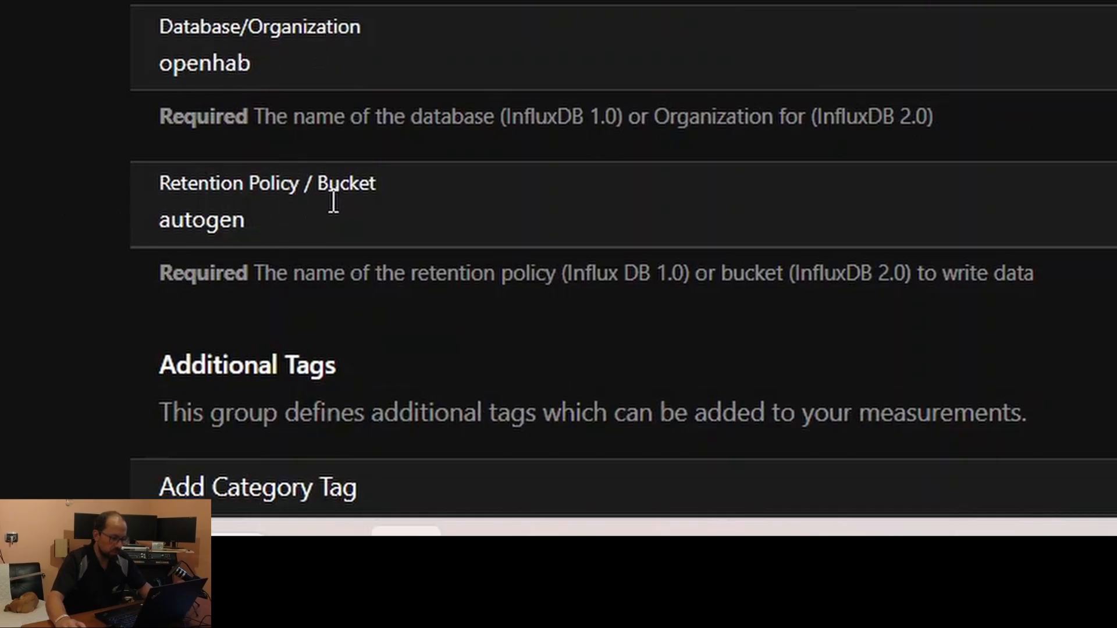
scroll(622, 262, down, 2)
scroll(196, 395, up, 5)
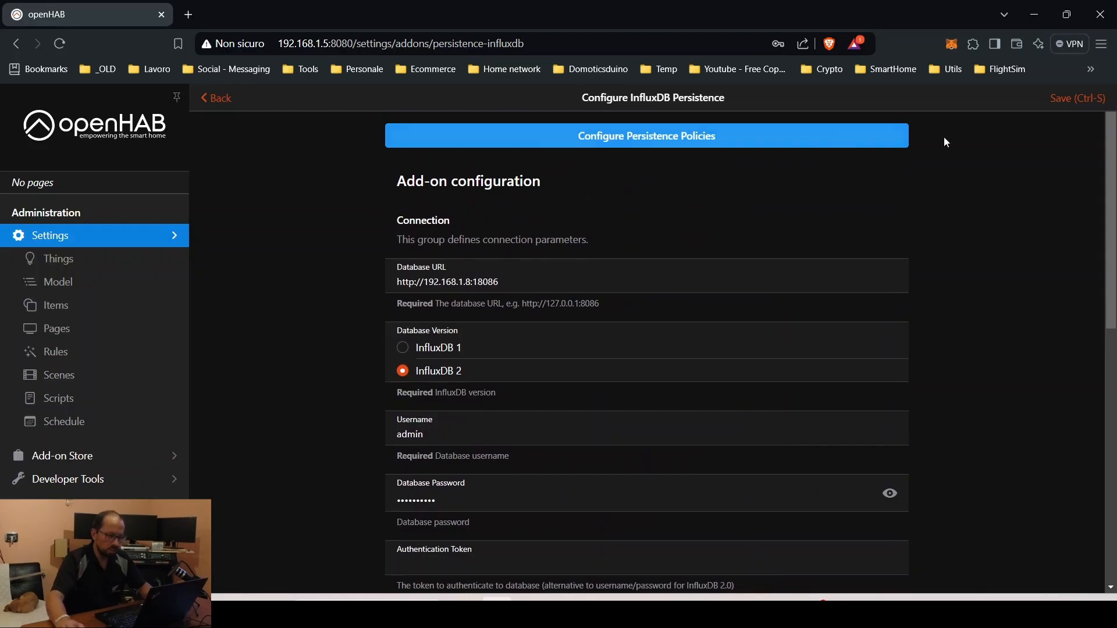
Save the InfluxDB persistence settings and dismiss the browser's password prompt
click(1063, 102)
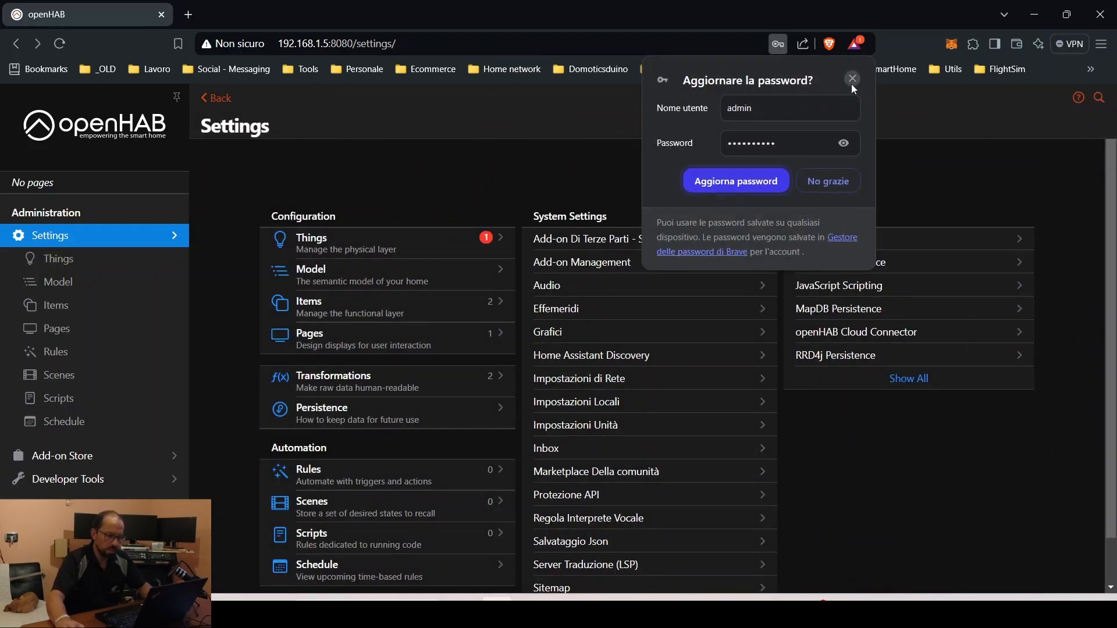
click(853, 80)
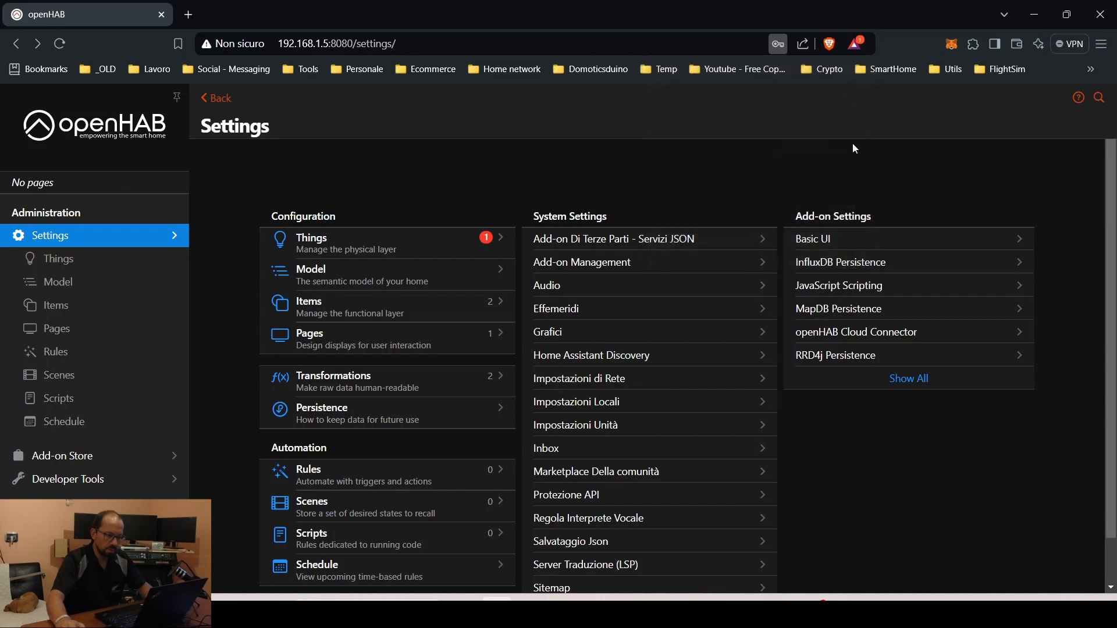
click(849, 263)
Add everyUpdate to the * rule's strategies alongside everyChange and restoreOnStartup
click(663, 137)
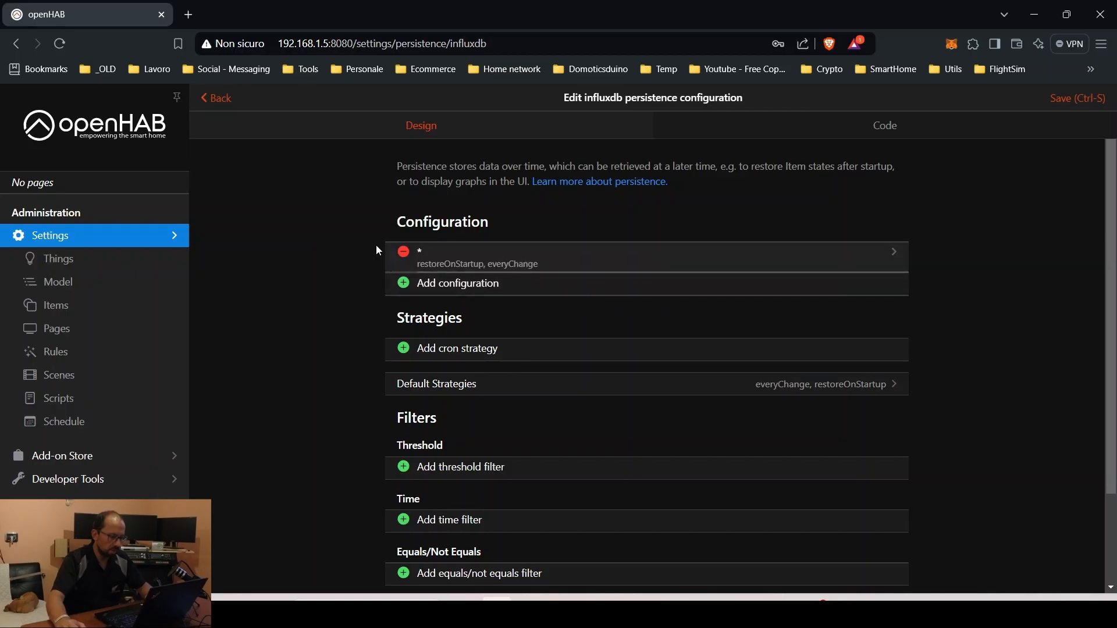
click(536, 266)
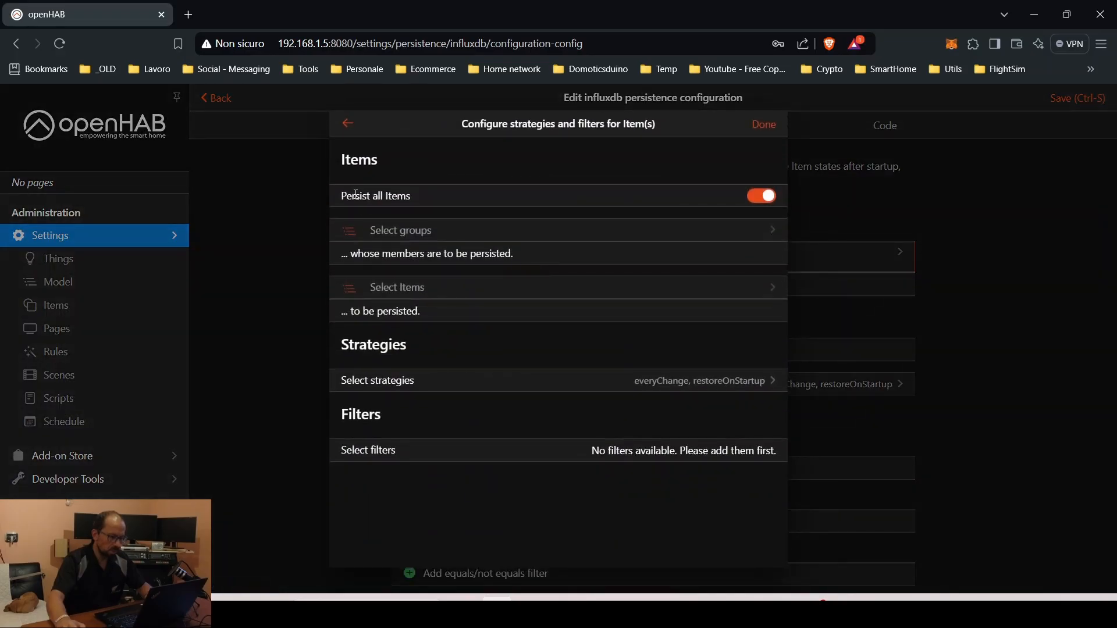
click(725, 380)
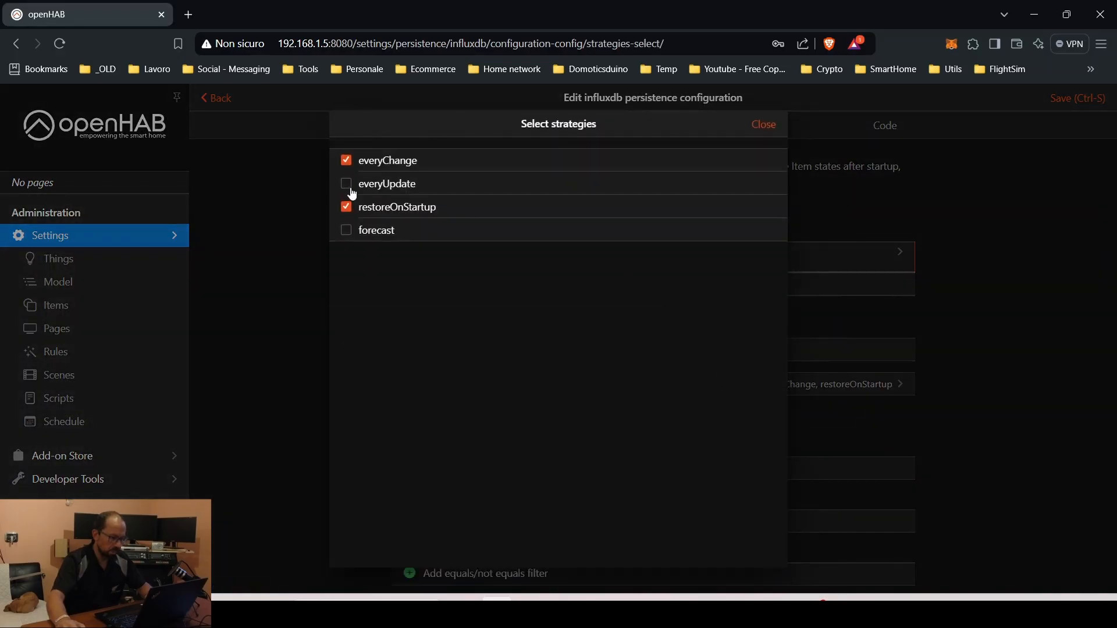
click(347, 185)
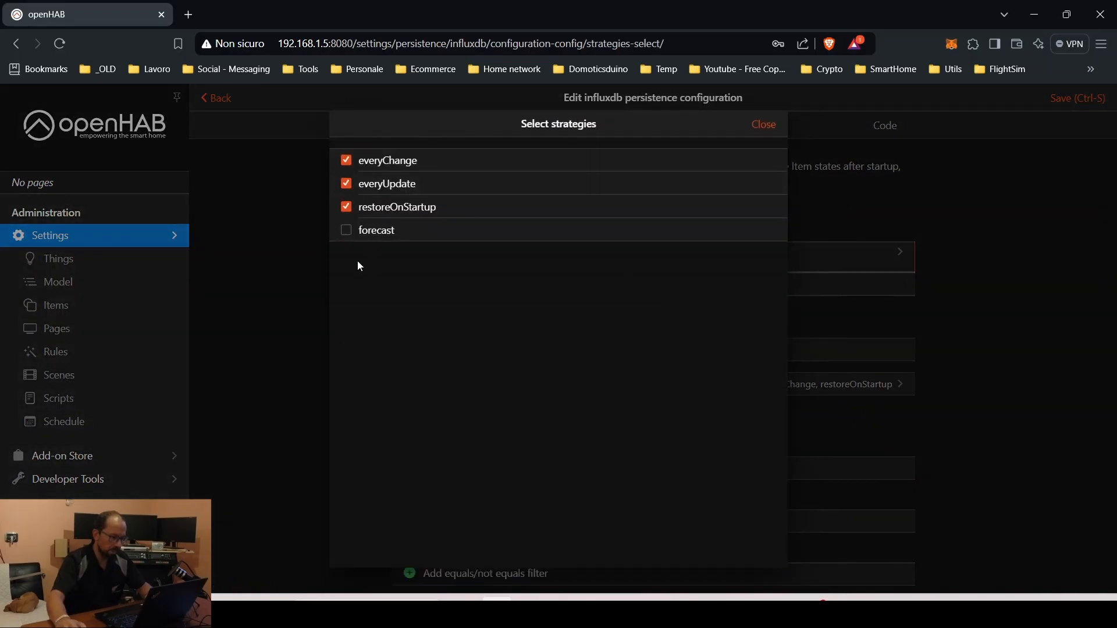
click(766, 126)
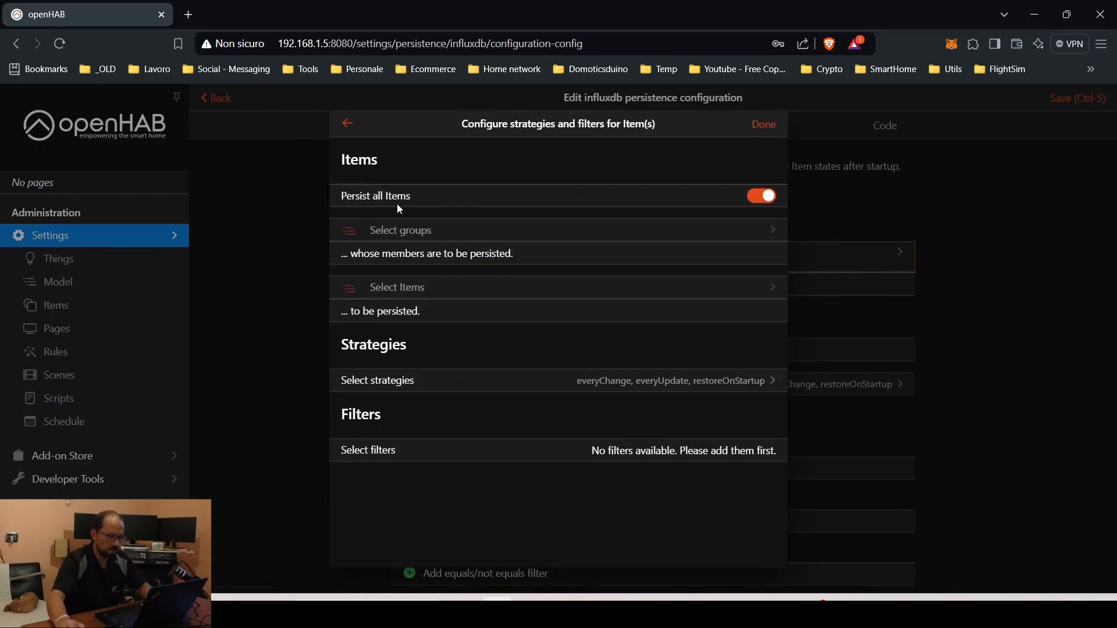
click(763, 125)
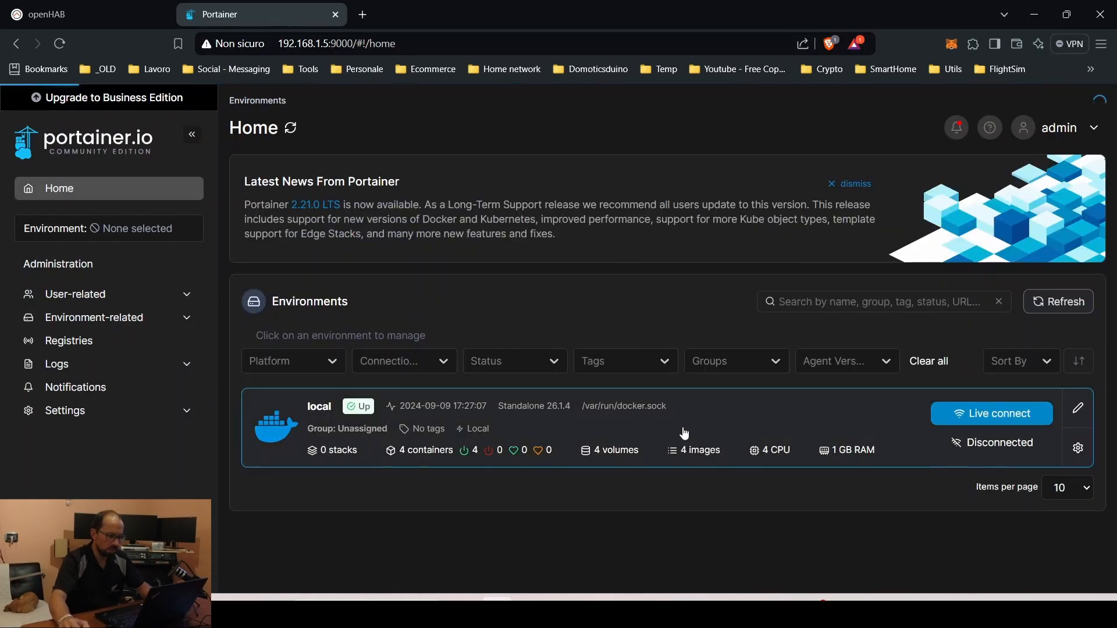
Show the openhab container's logs from Portainer's local Docker environment and scroll to the end
click(685, 433)
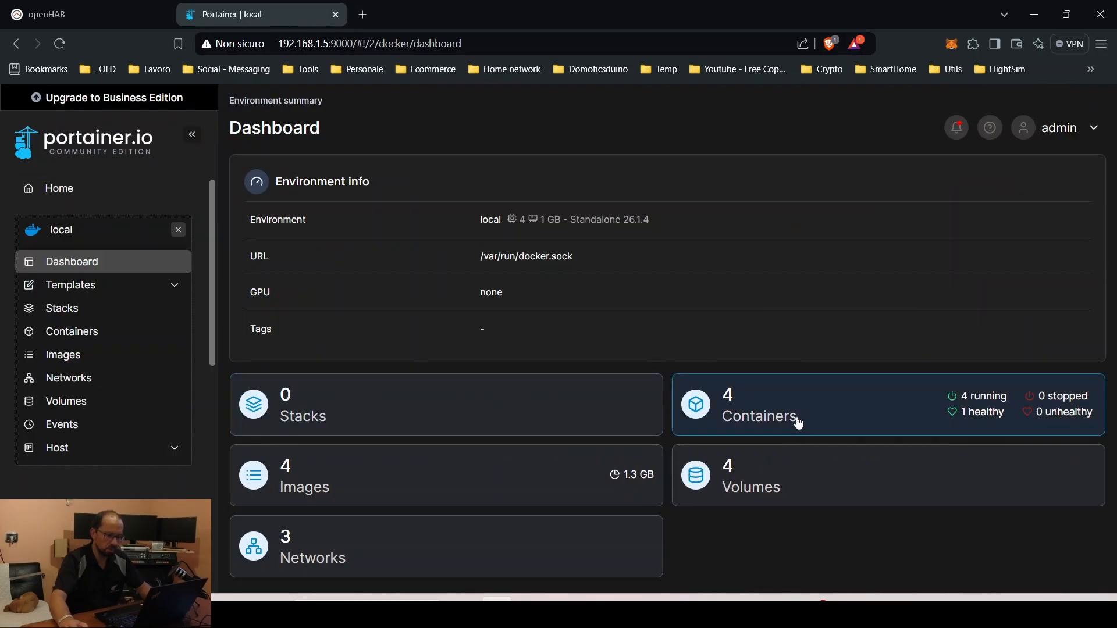
click(777, 417)
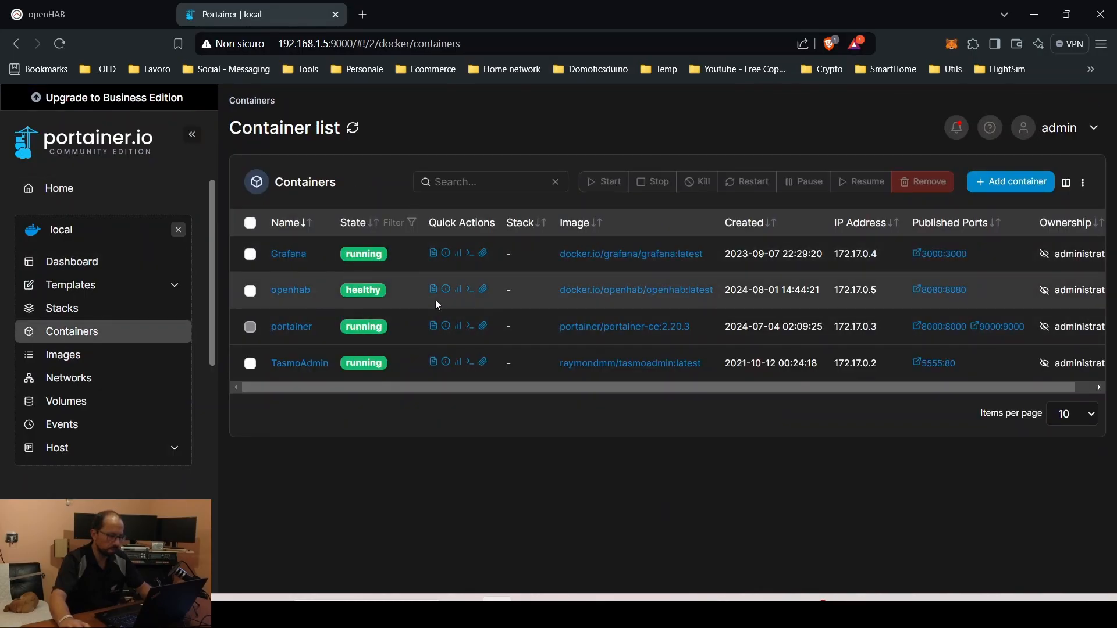
click(434, 289)
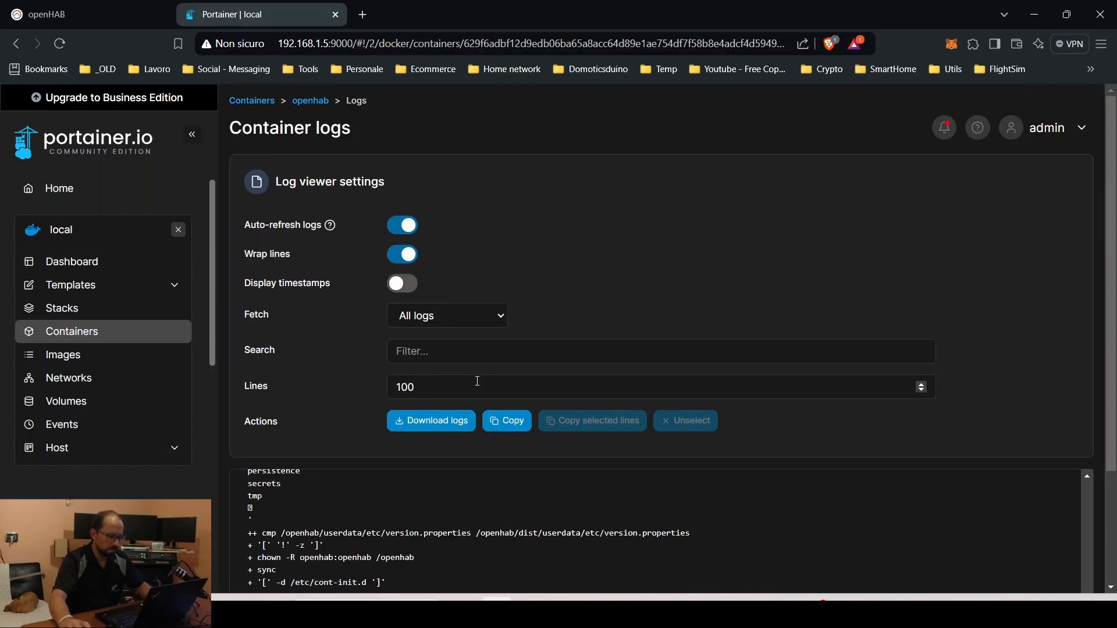
scroll(472, 378, down, 3)
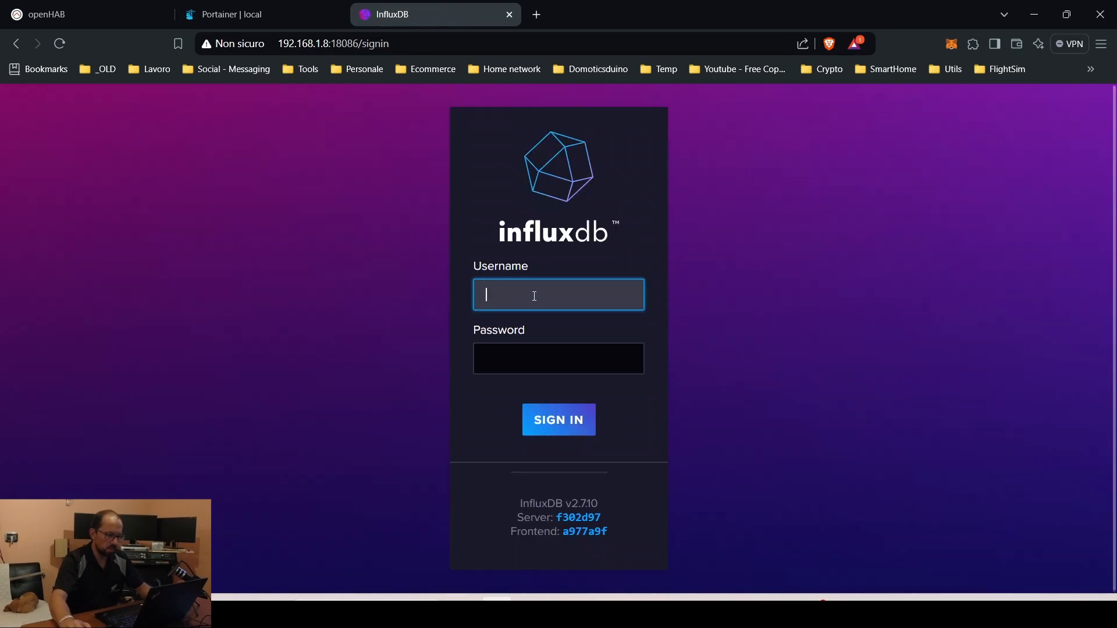
Sign in to InfluxDB with the username and password
text(admin)
key(Tab)
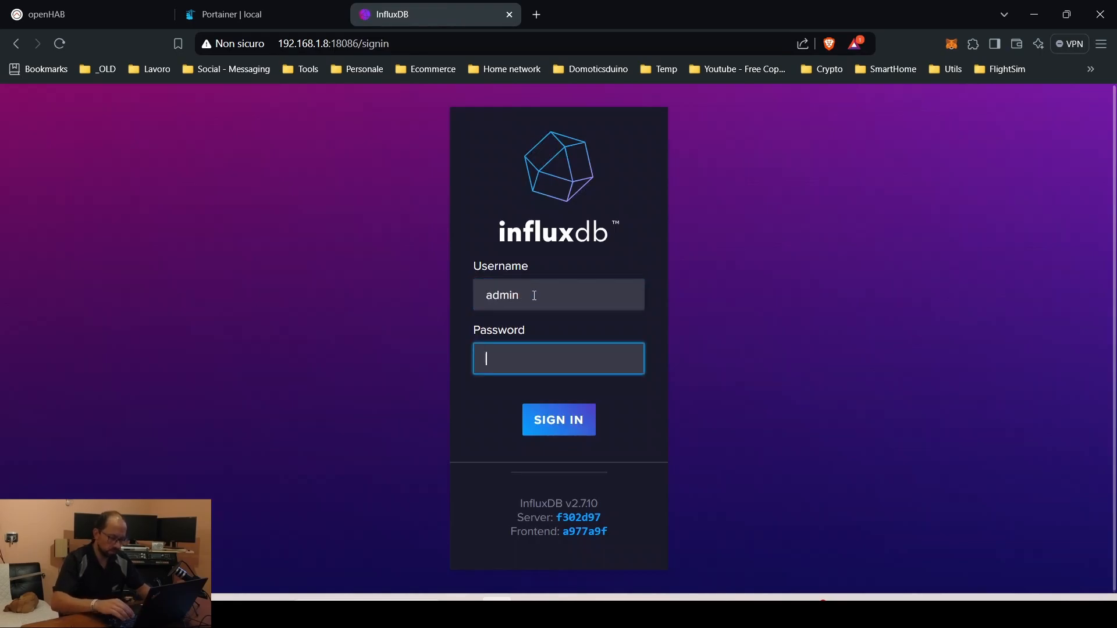
text(•••••••••••)
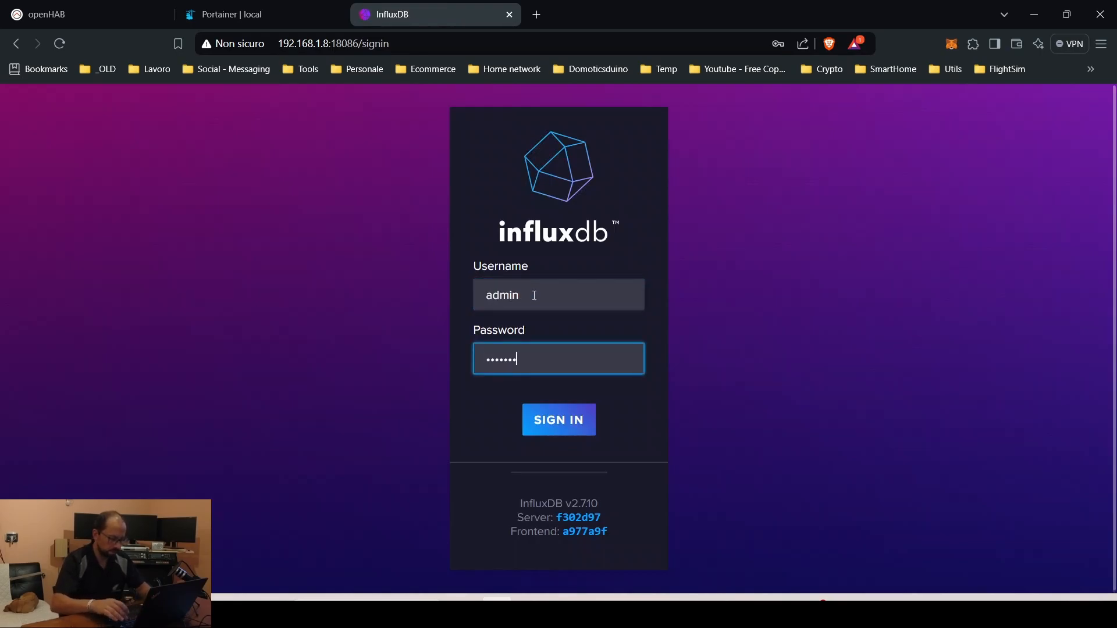
key(Return)
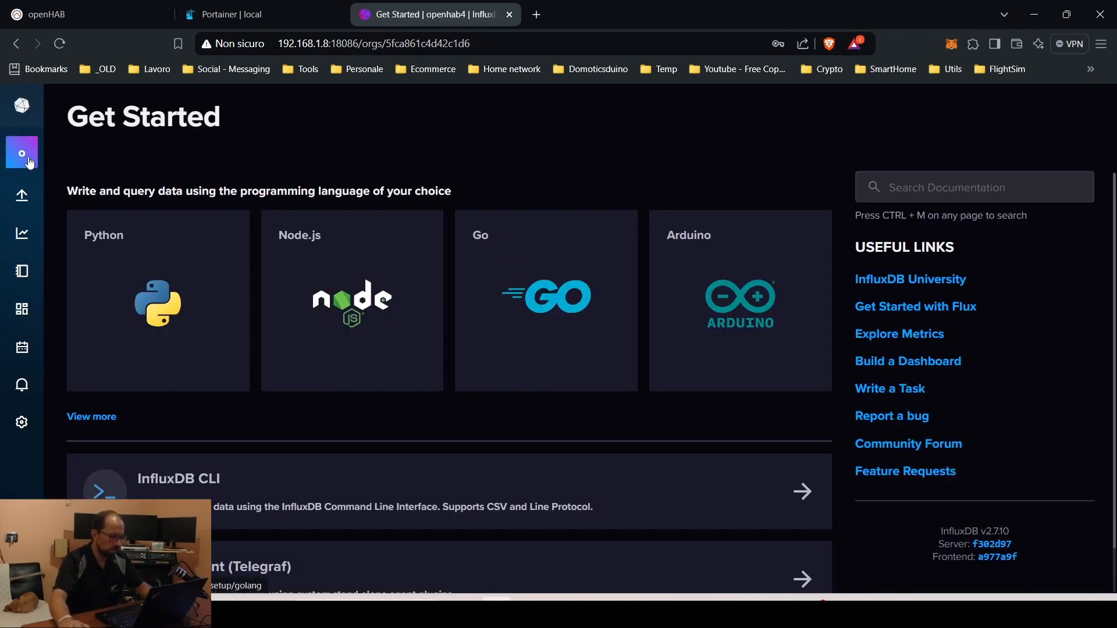
Explore the autogen bucket's data, then bring the PuTTY terminal forward
mouse_move(22, 195)
click(85, 225)
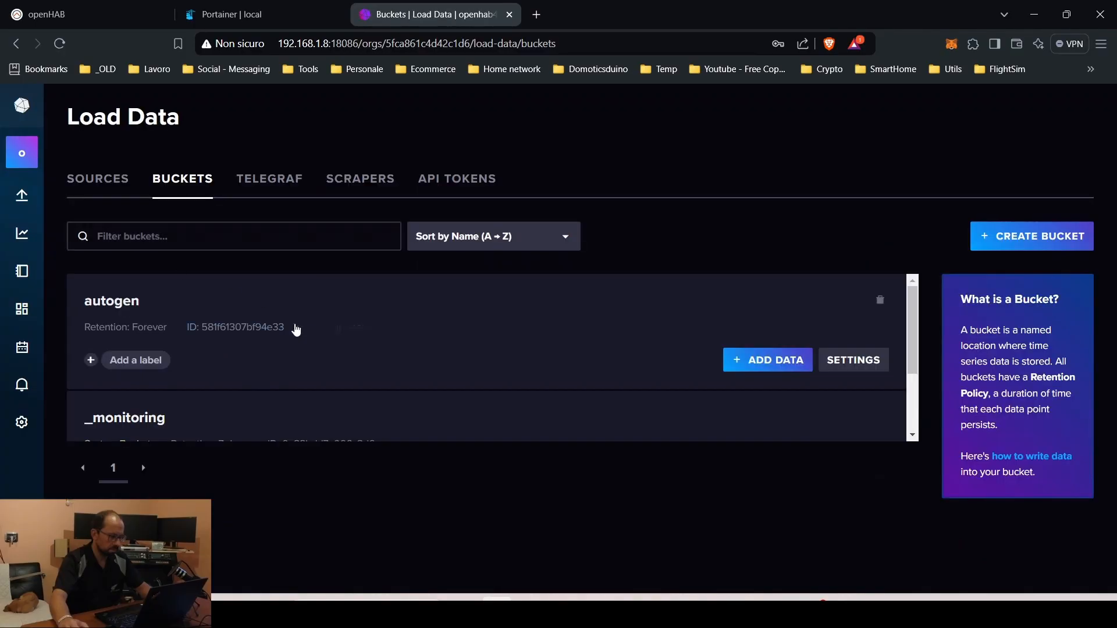
click(125, 302)
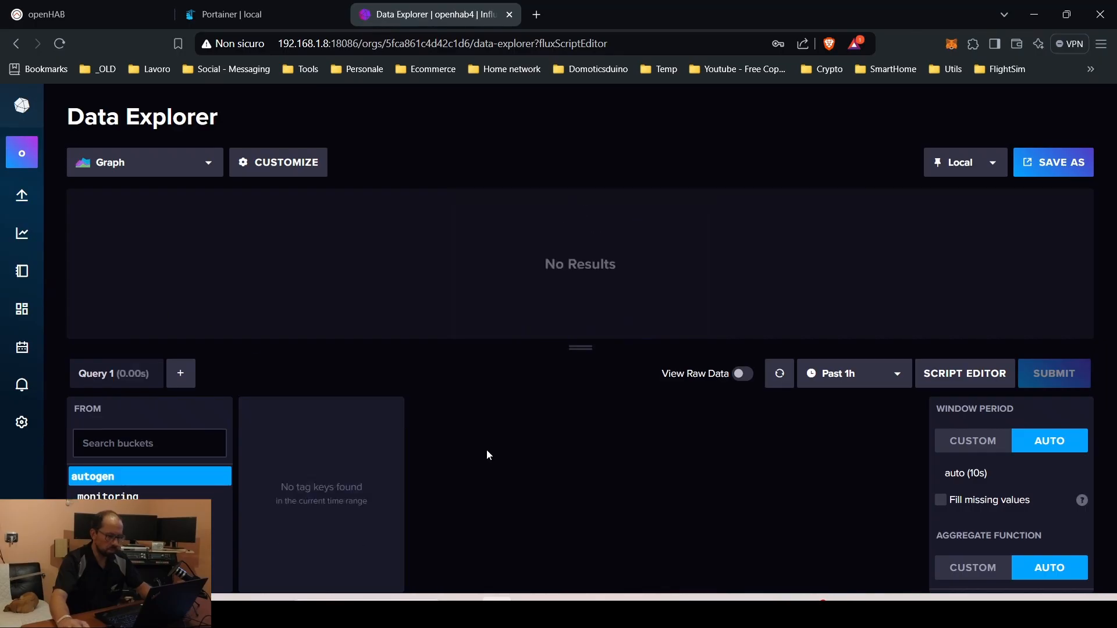
click(690, 597)
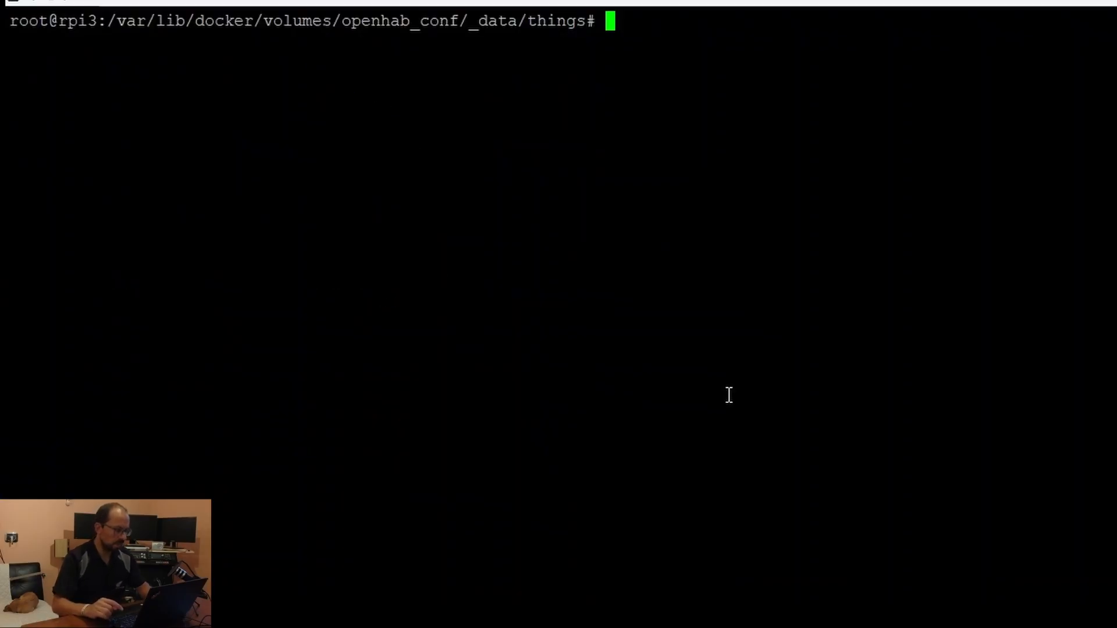
Navigate to the openhab_userdata/_data docker volume folder and list its contents
text(cd ..)
key(Return)
text(cd ..)
key(Return)
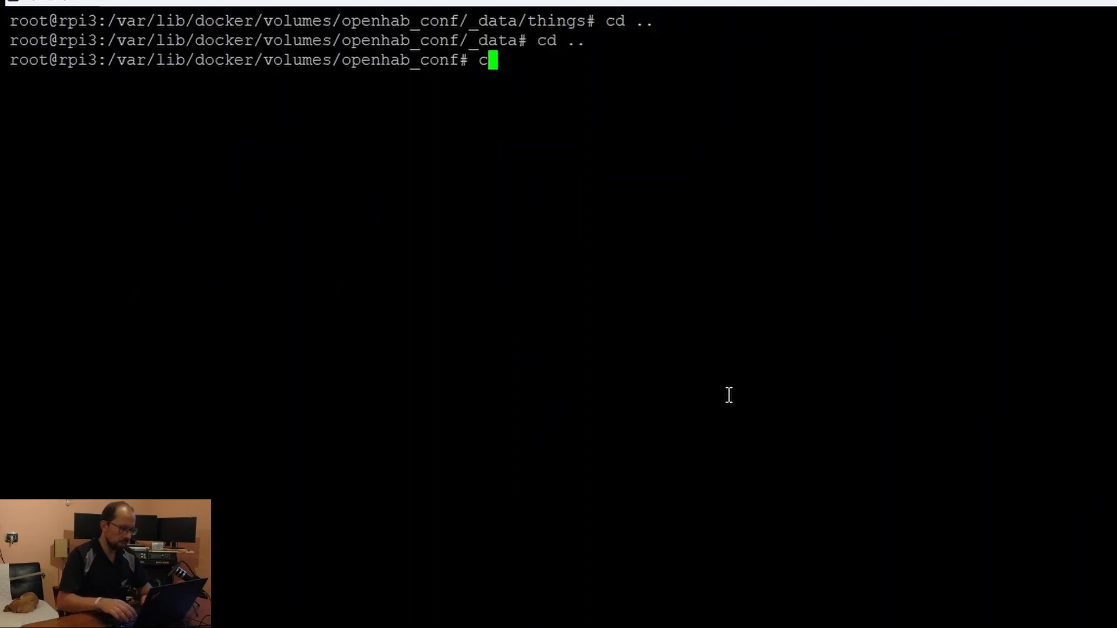
text(cd ..)
key(Return)
text(cd openhab_)
key(Tab)
key(Tab)
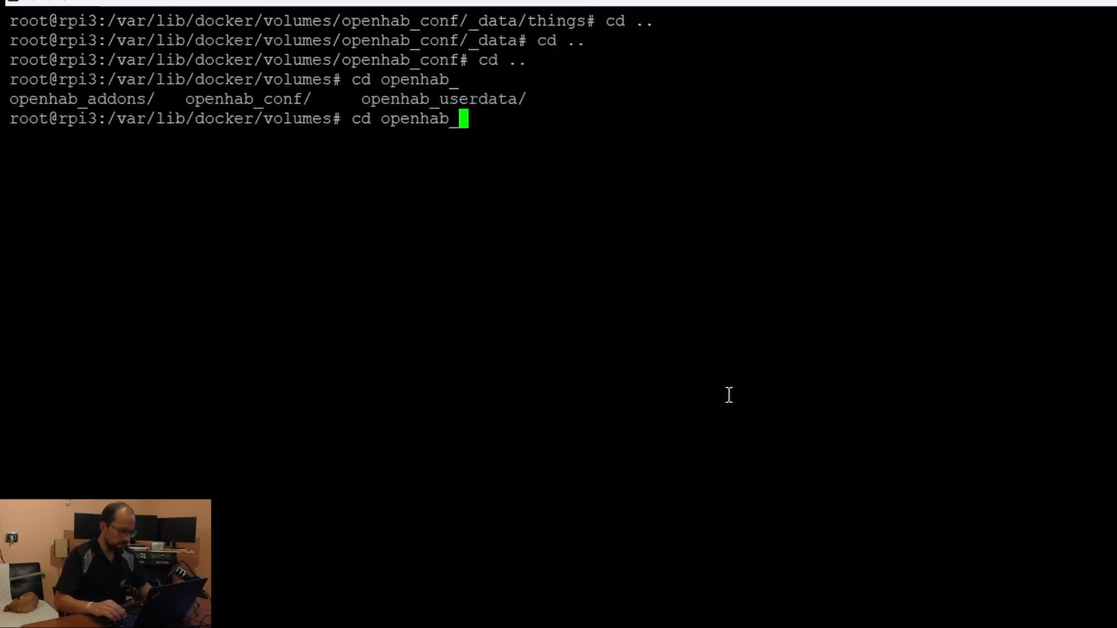
text(u)
key(Tab)
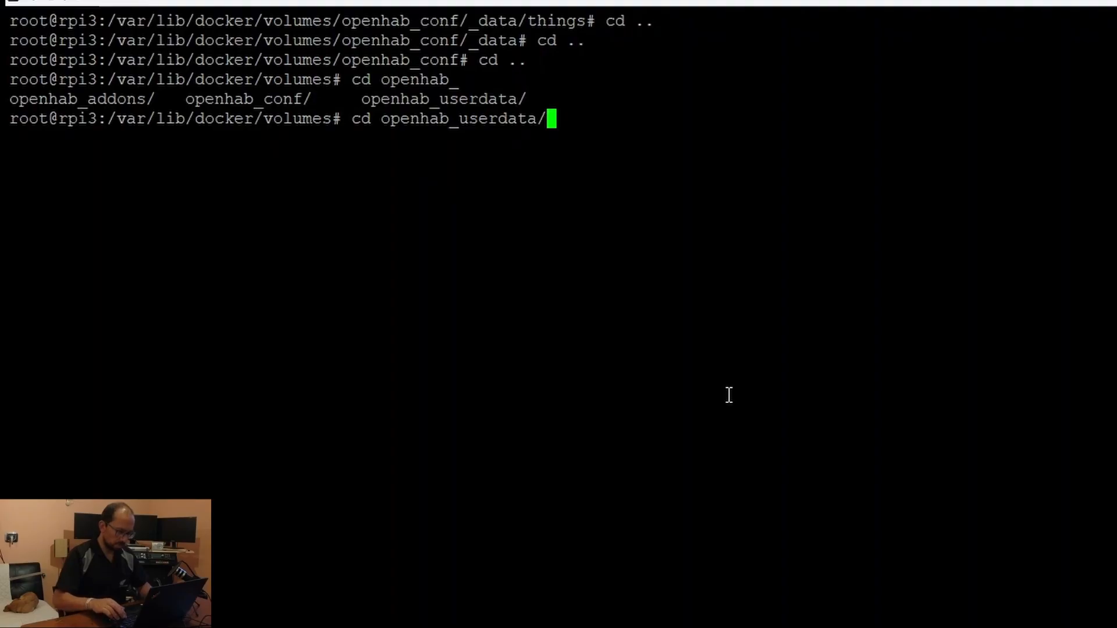
key(Tab)
key(Return)
text(ll)
key(Return)
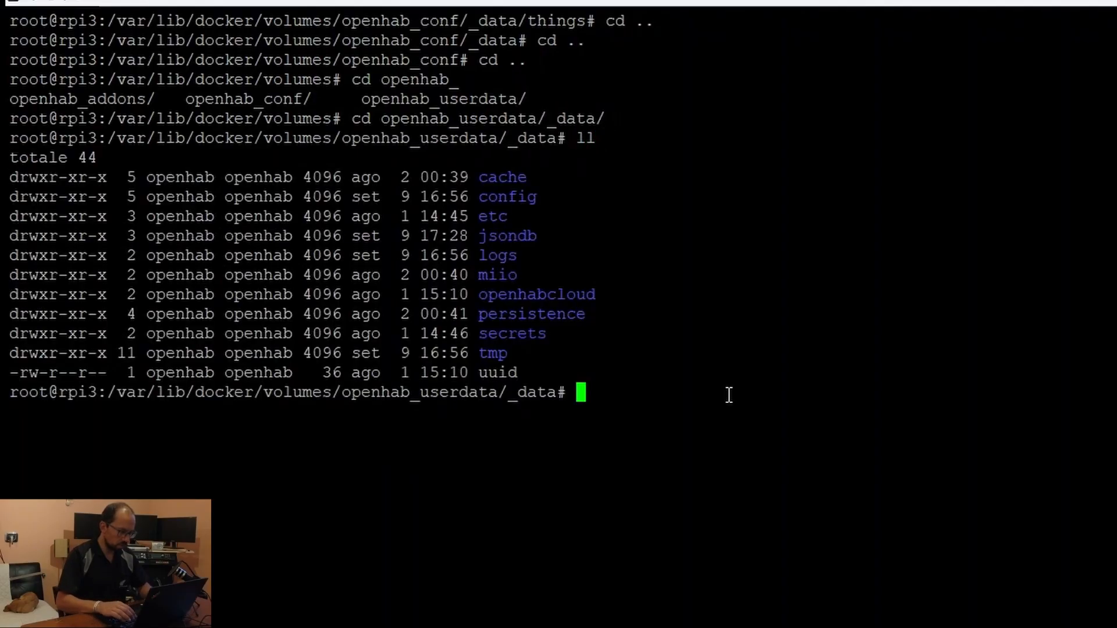
Enter the logs folder, list it, and follow openhab.log with tail -f
text(cd logs/)
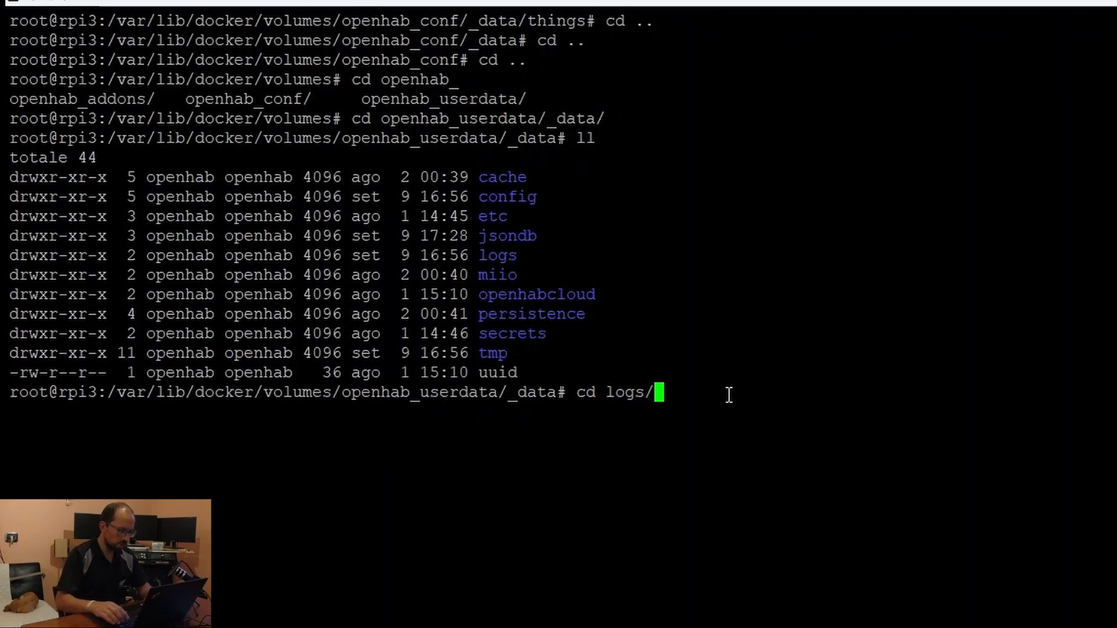
key(Return)
text(ll)
key(Return)
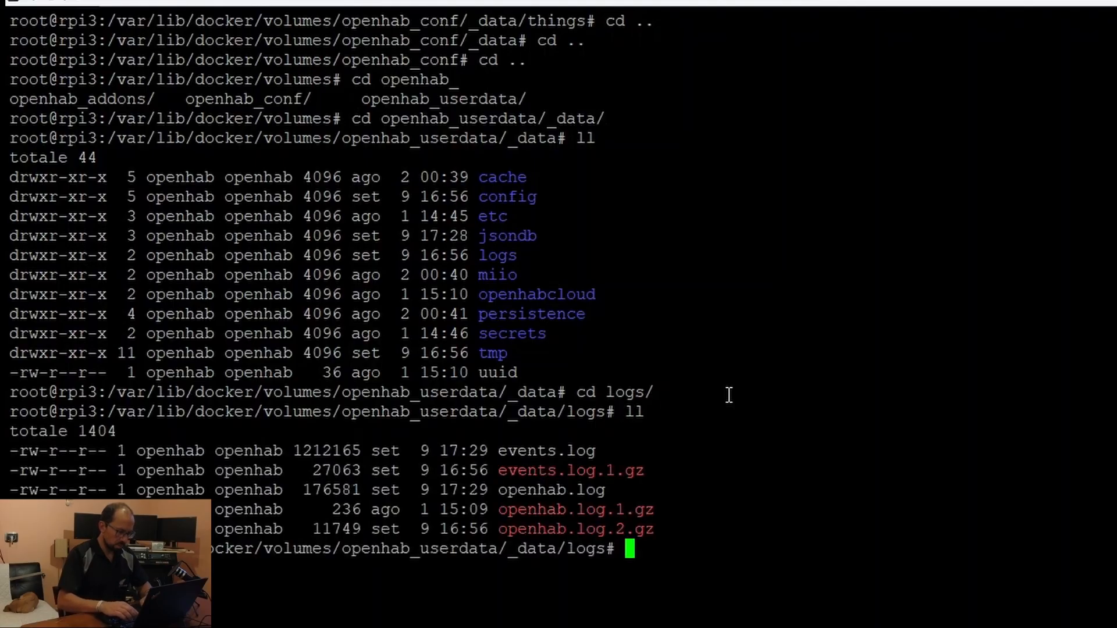
text(tail -f op)
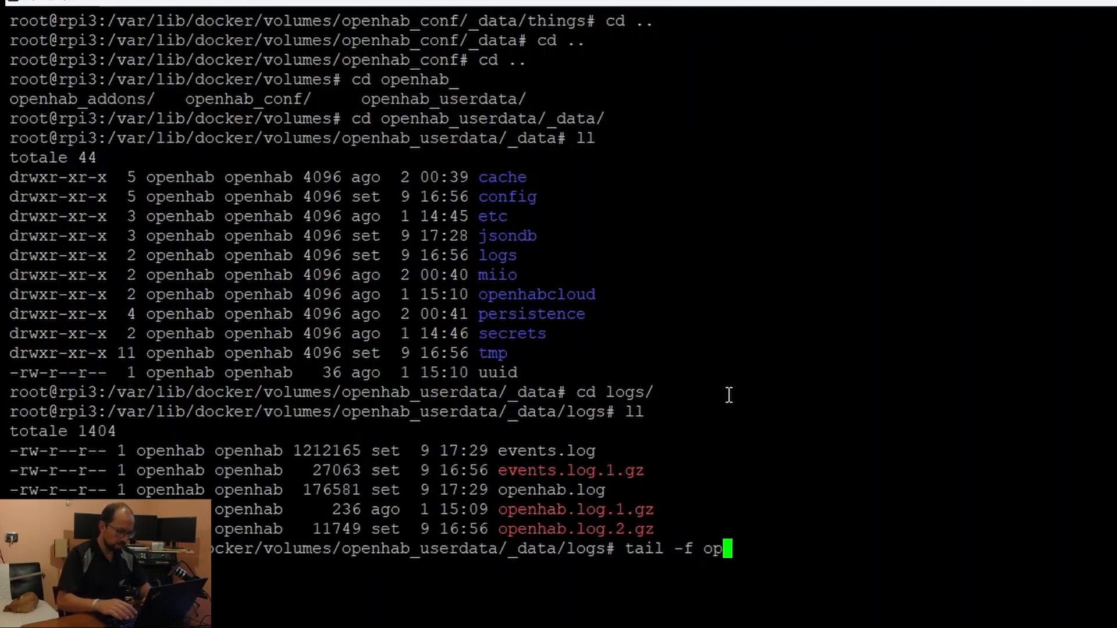
key(Tab)
key(Return)
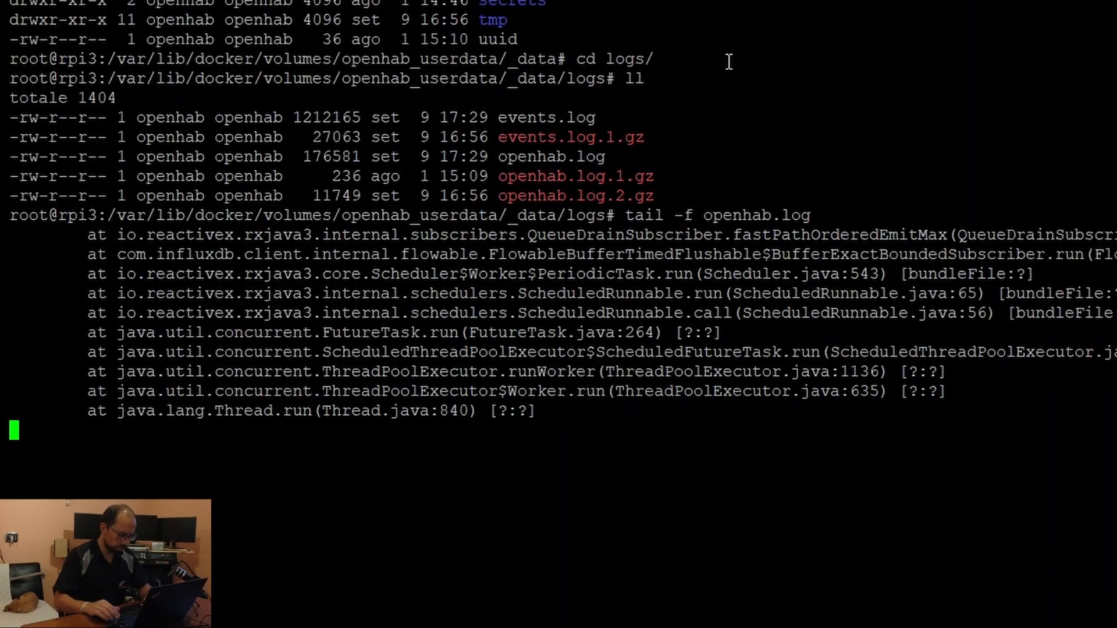
Restart the log follow as tail -100f openhab.log to see the last 100 lines
key(ctrl+c)
key(Up)
key(Home)
key(Right)
key(Right)
key(Right)
key(Right)
key(Right)
key(Right)
text(100)
key(Return)
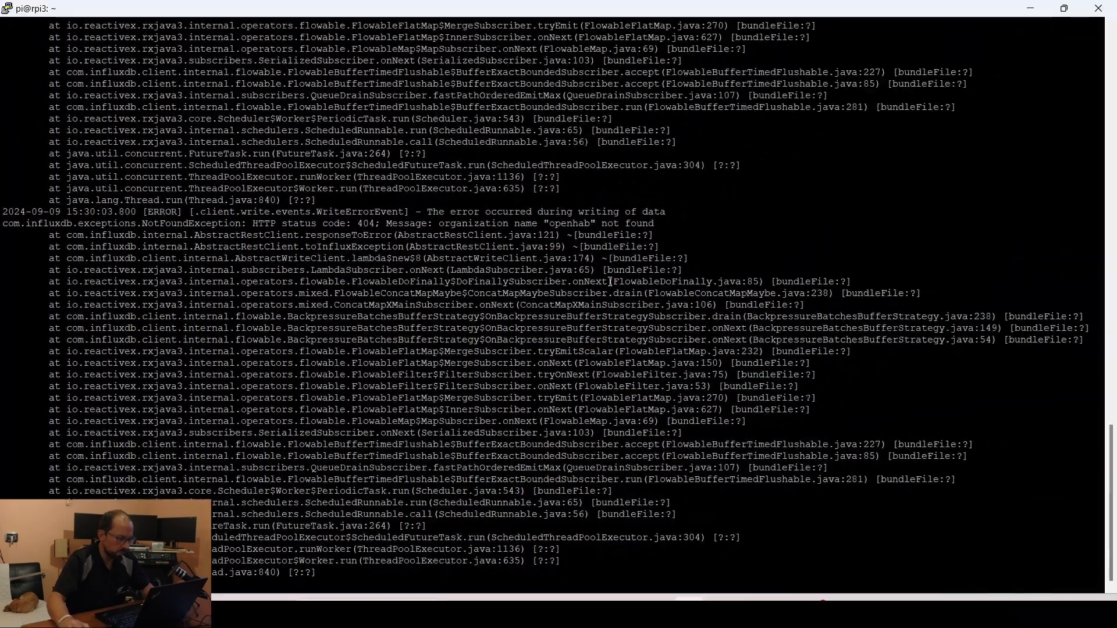
Confirm openhab4 is InfluxDB's only organization, then return to openHAB's persistence settings
click(497, 610)
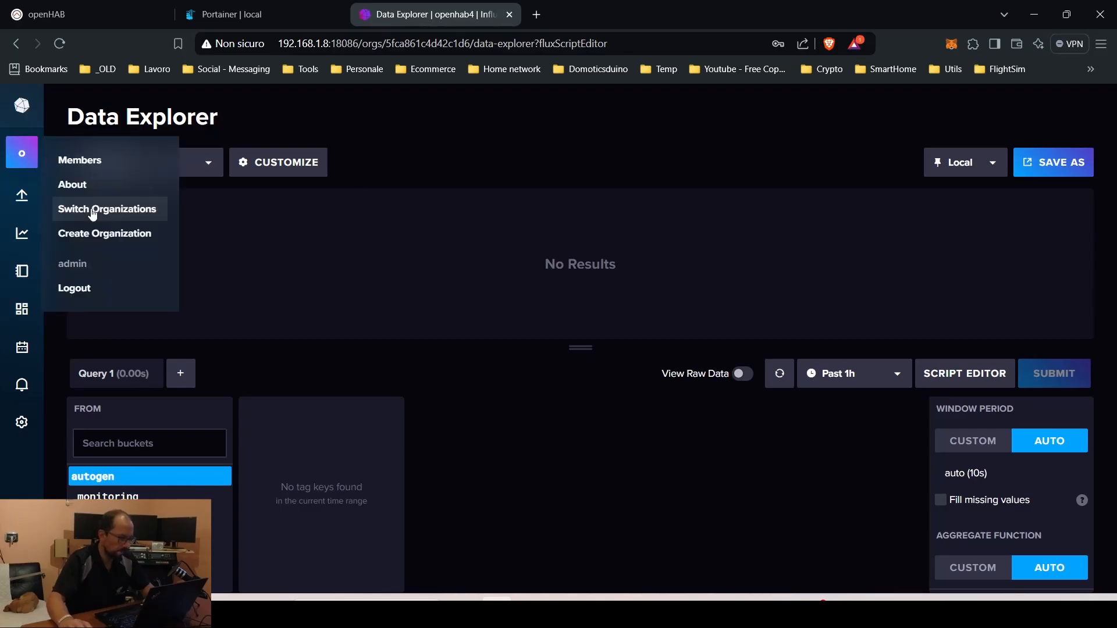
click(93, 210)
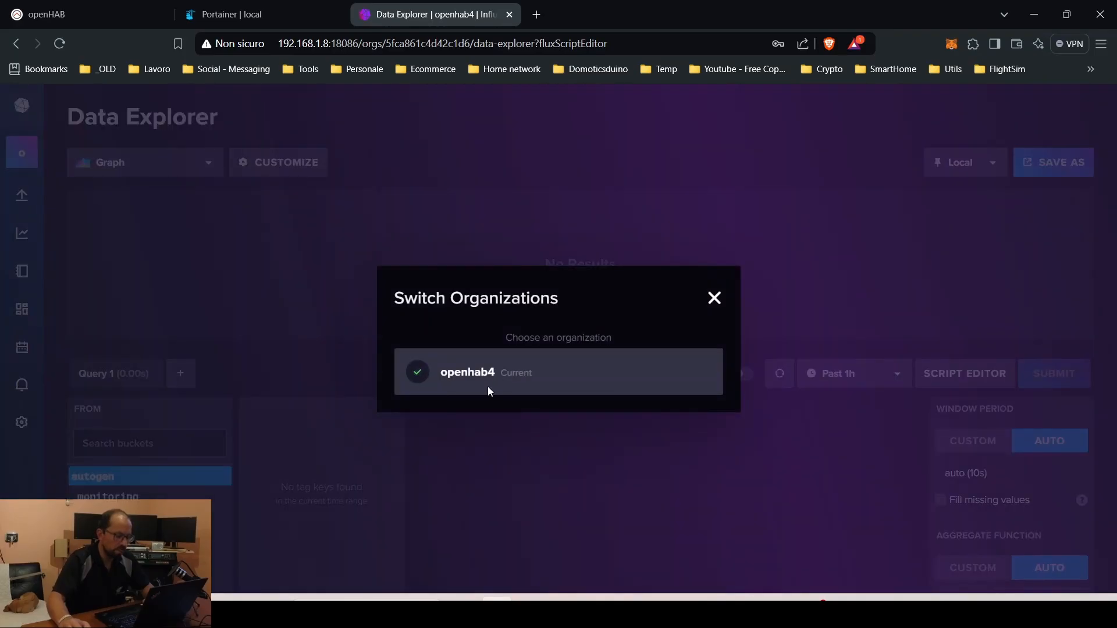
click(712, 301)
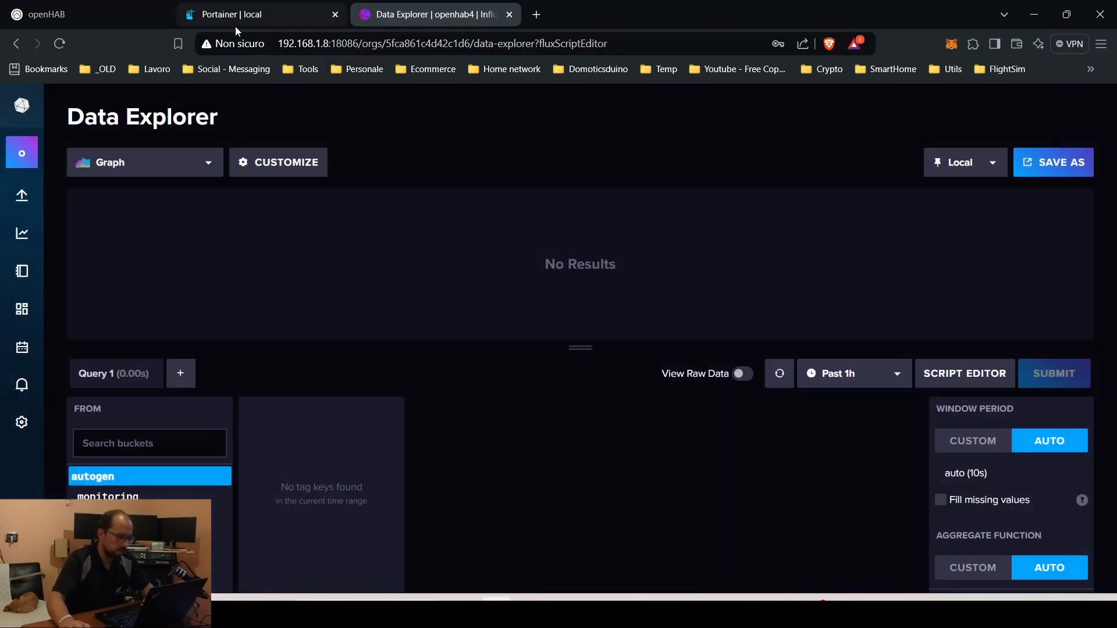
click(100, 9)
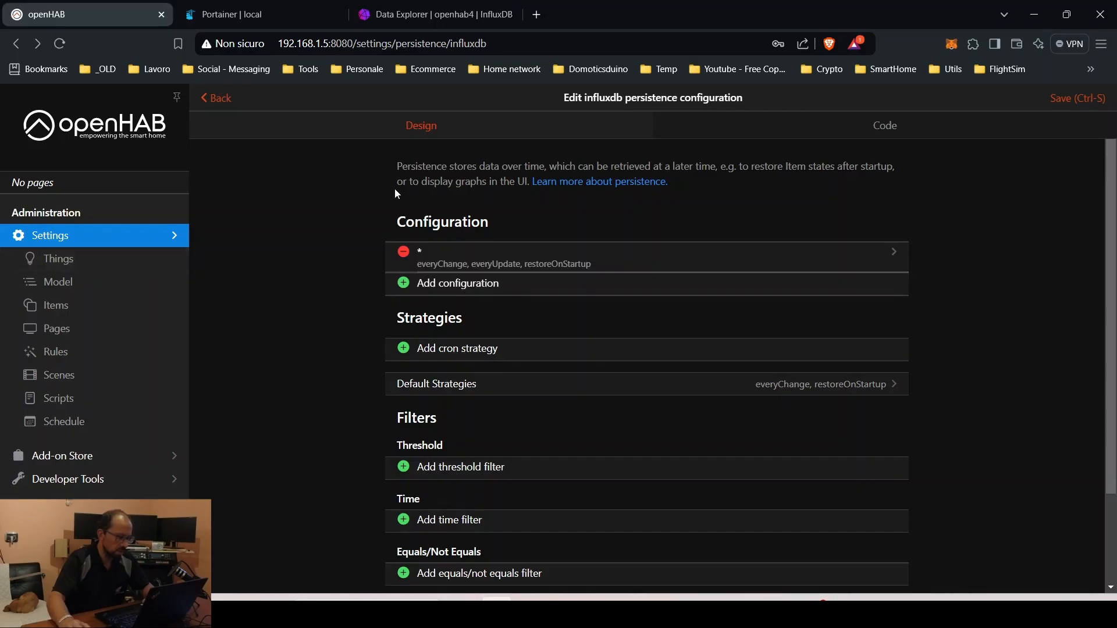
Change the InfluxDB Database/Organization to openhab4 and save
click(217, 99)
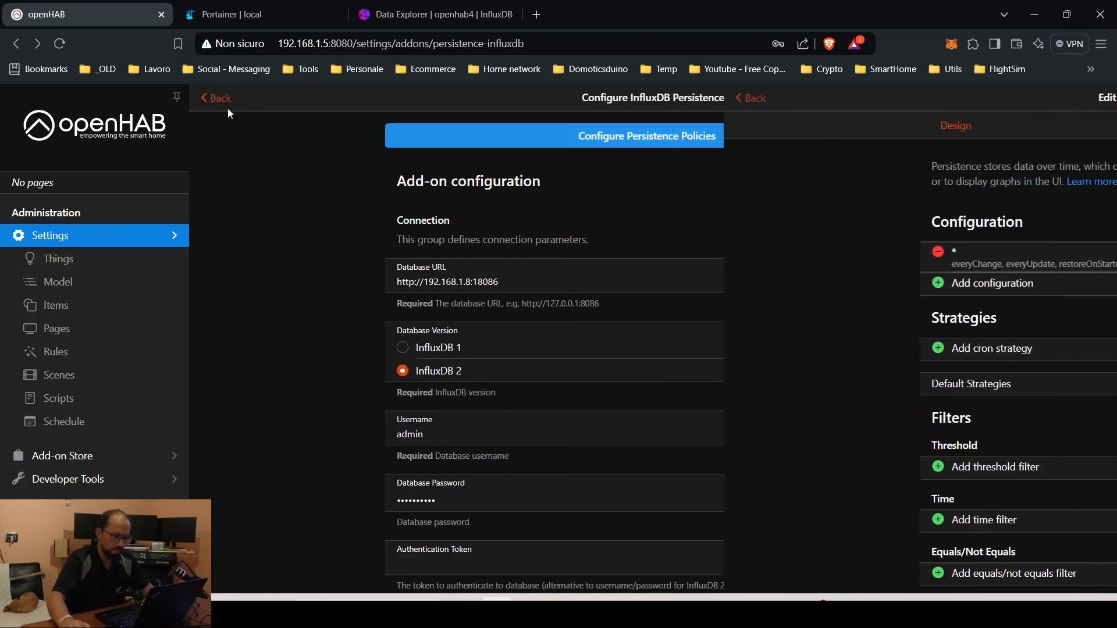
scroll(454, 408, down, 2)
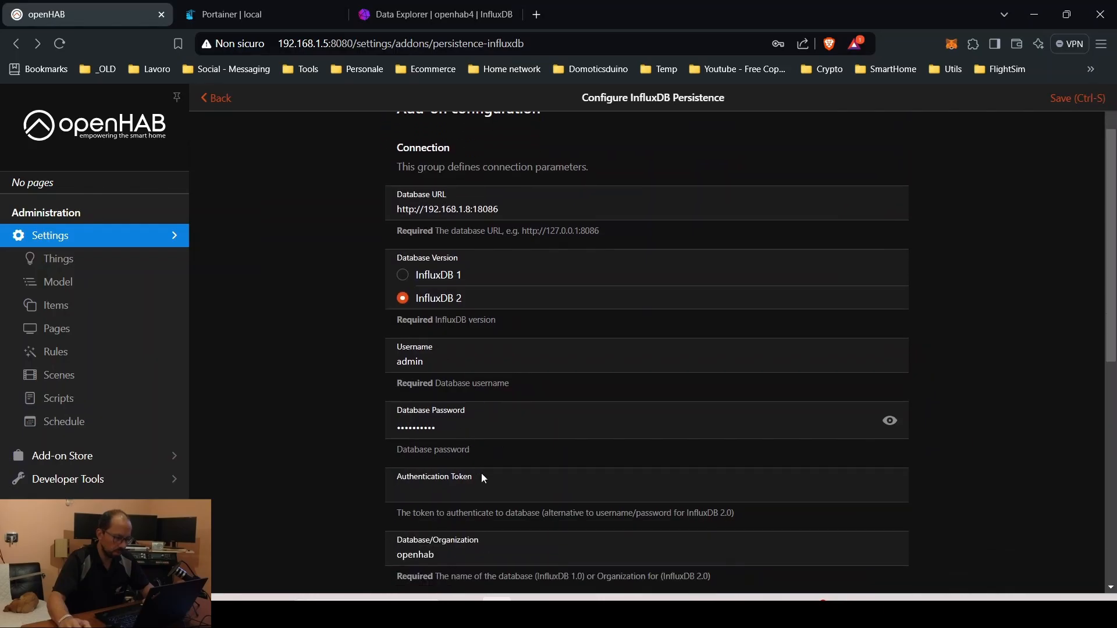
scroll(475, 494, down, 3)
click(459, 417)
text(4)
scroll(985, 242, up, 3)
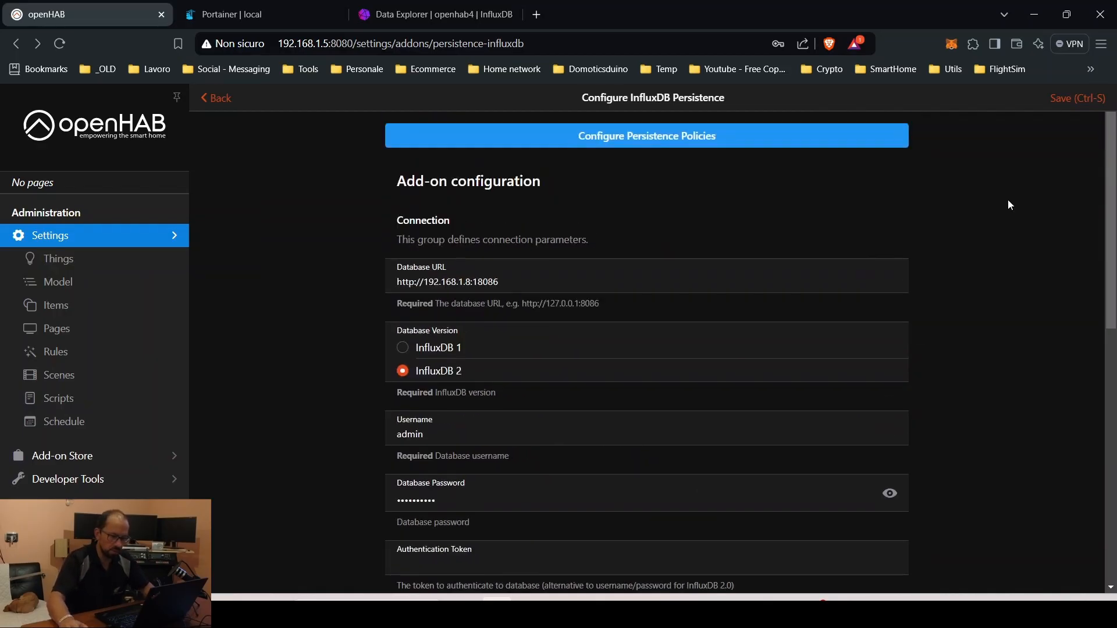
click(1068, 98)
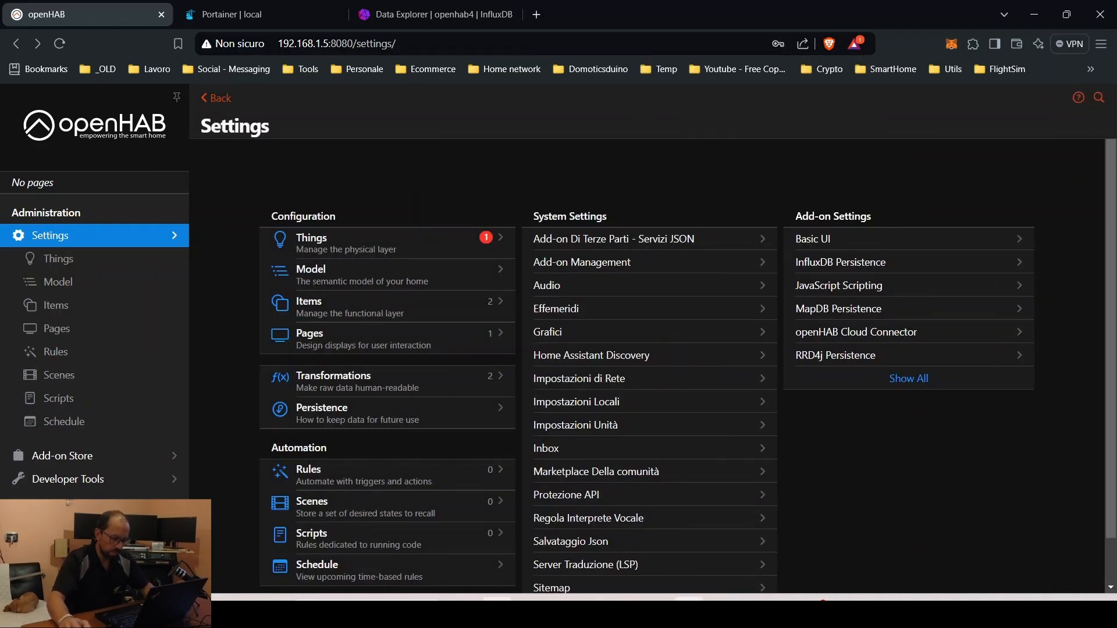
Check the openHAB log for the persistence service restart, then return to InfluxDB's Data Explorer
key(alt+Tab)
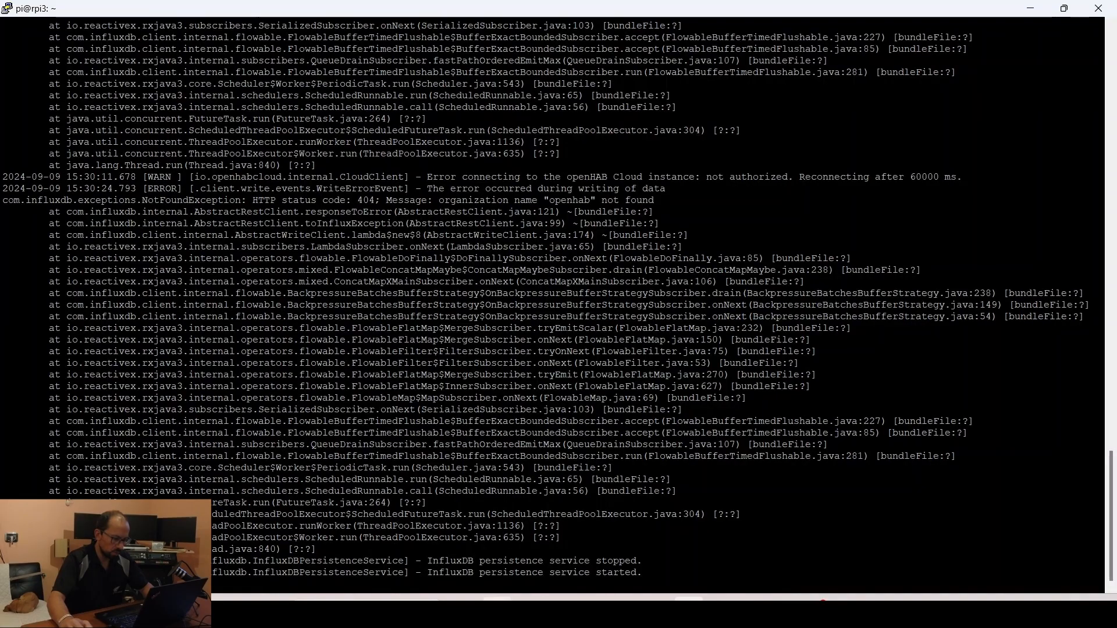
key(alt+Tab)
click(456, 18)
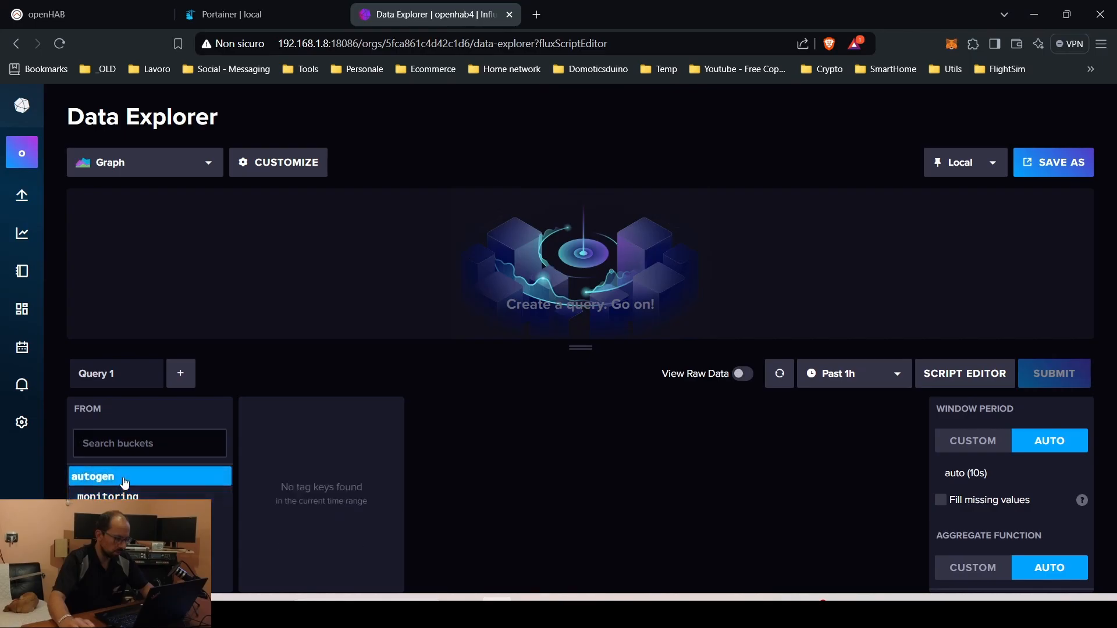
Graph the first Pingable measurement's value field from the autogen bucket
click(148, 479)
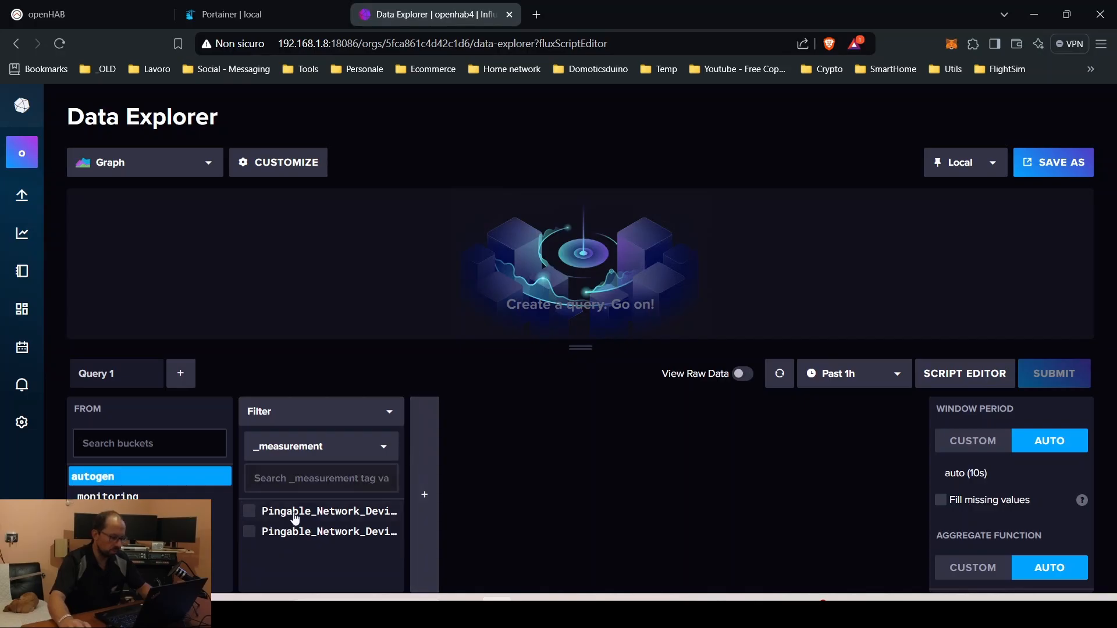
click(249, 513)
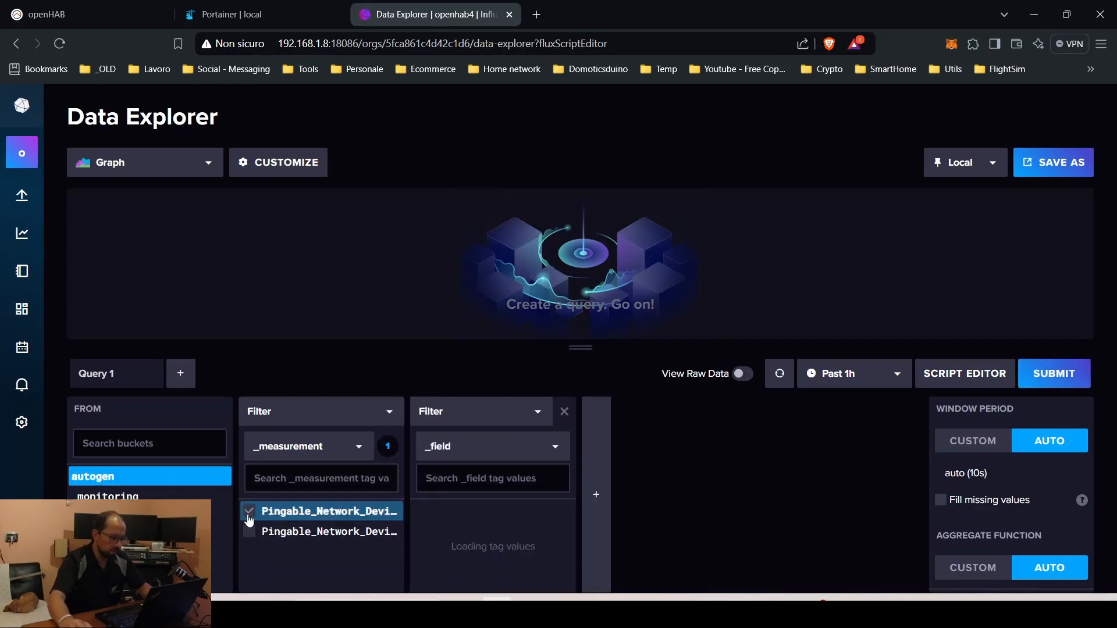
click(422, 513)
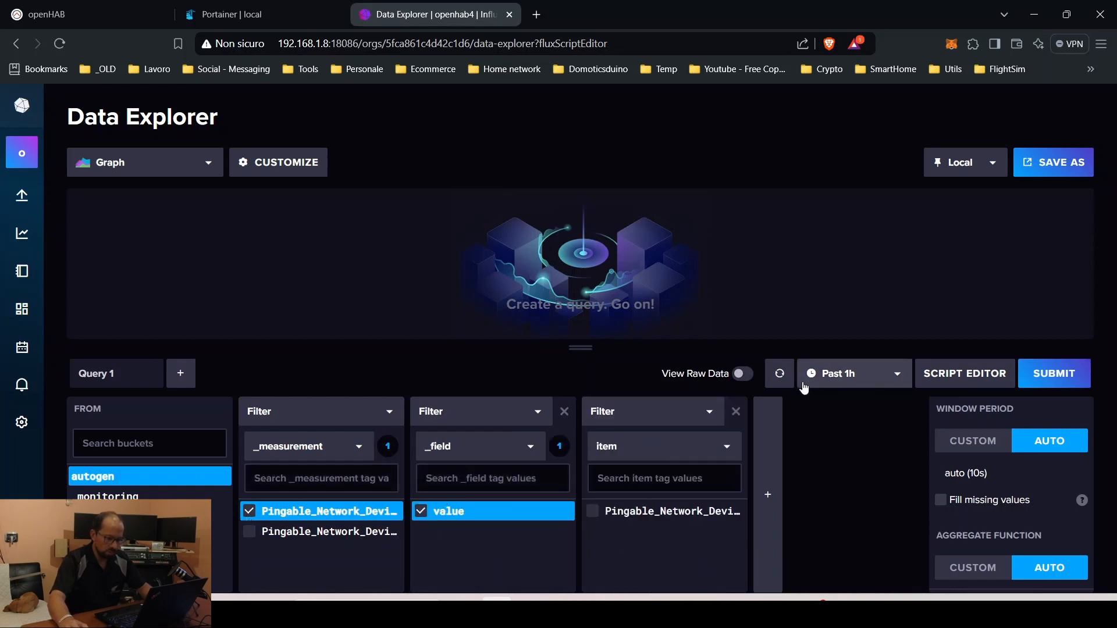
click(779, 374)
click(1070, 376)
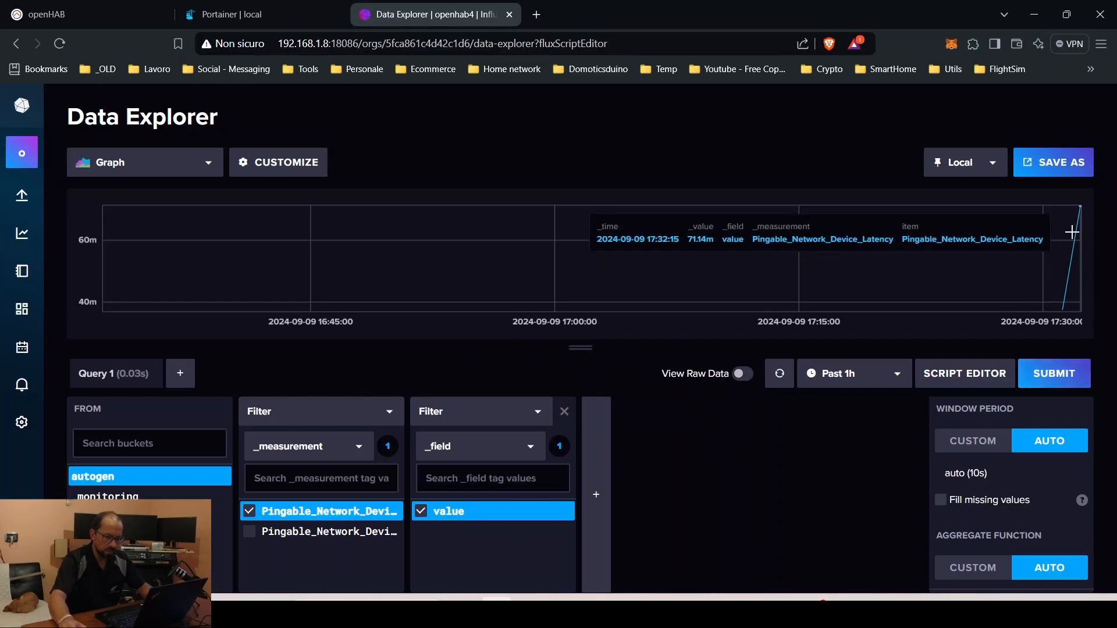
Limit the graph to the past 5 minutes, add the second Pingable measurement, then open Grafana
click(849, 374)
scroll(848, 437, up, 2)
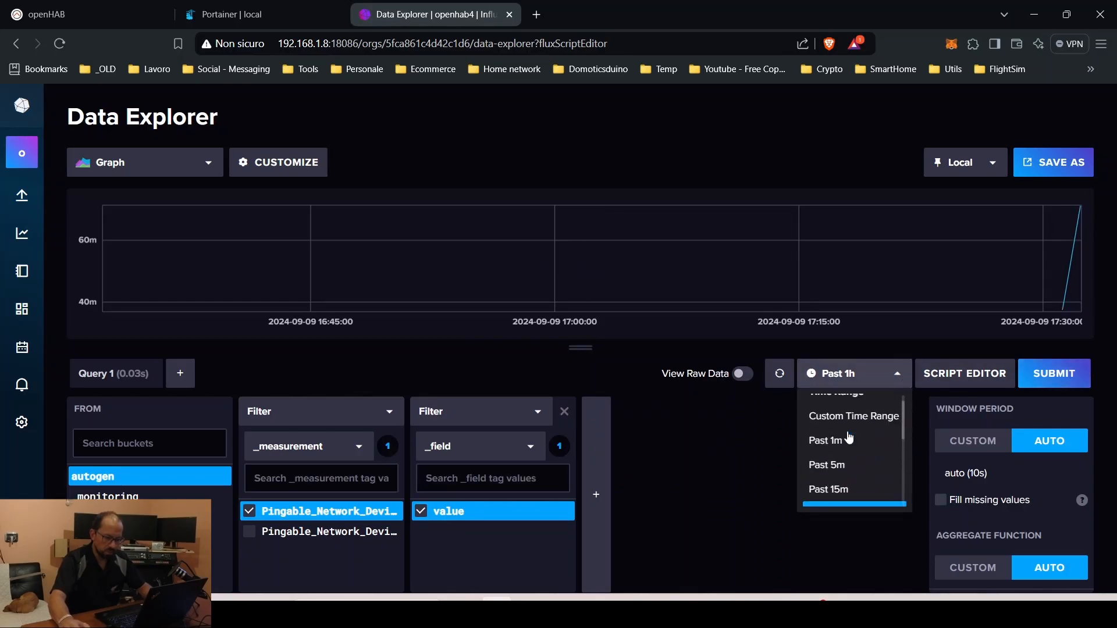
click(846, 462)
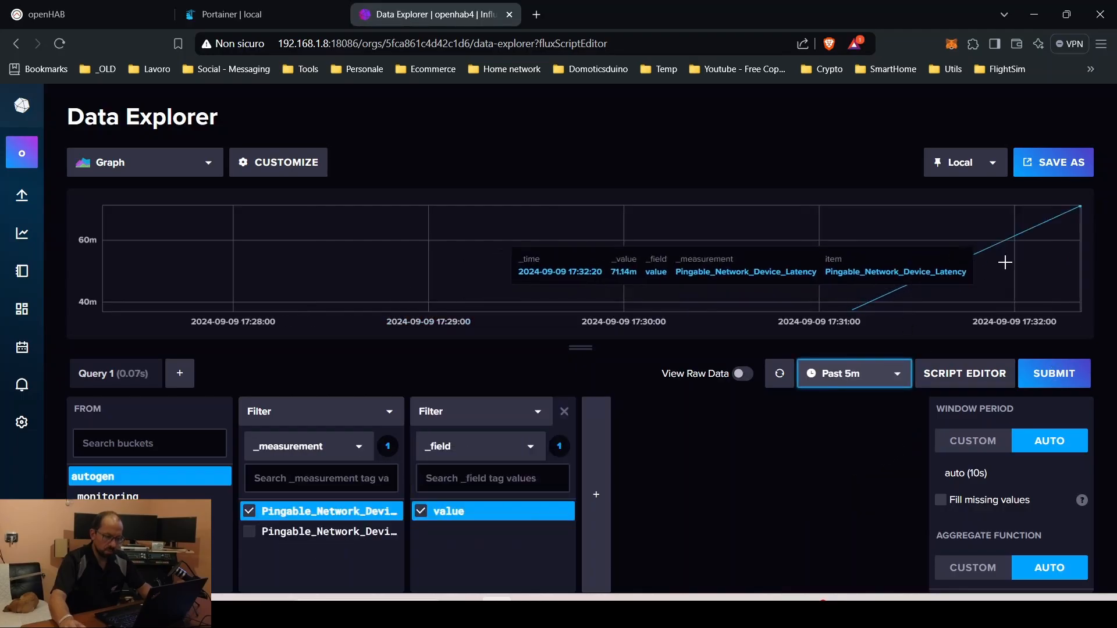
mouse_move(1080, 208)
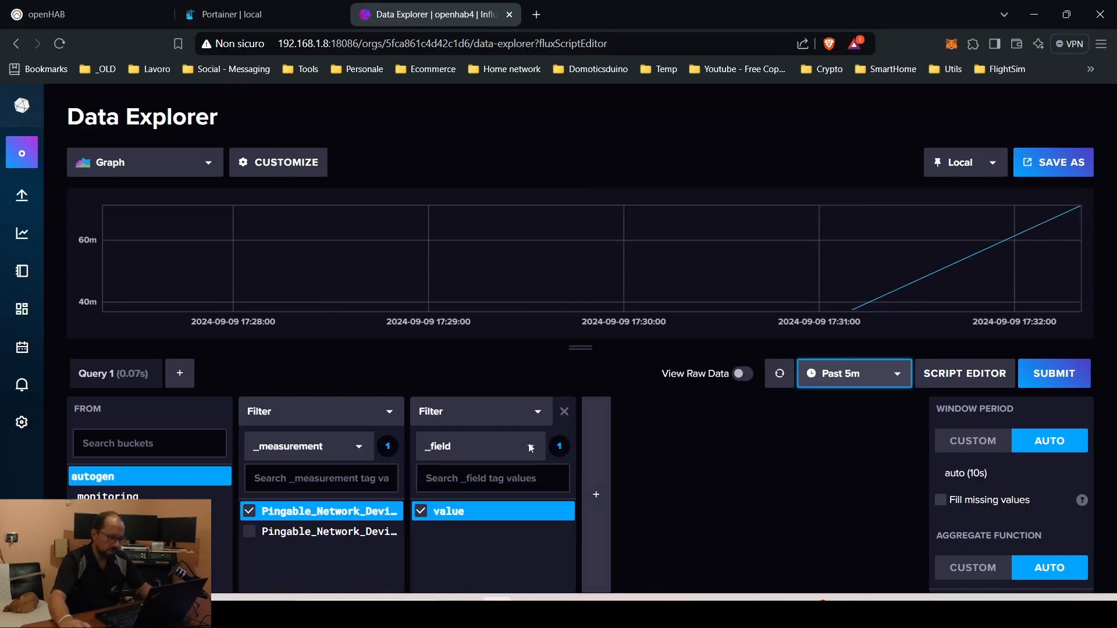
click(314, 531)
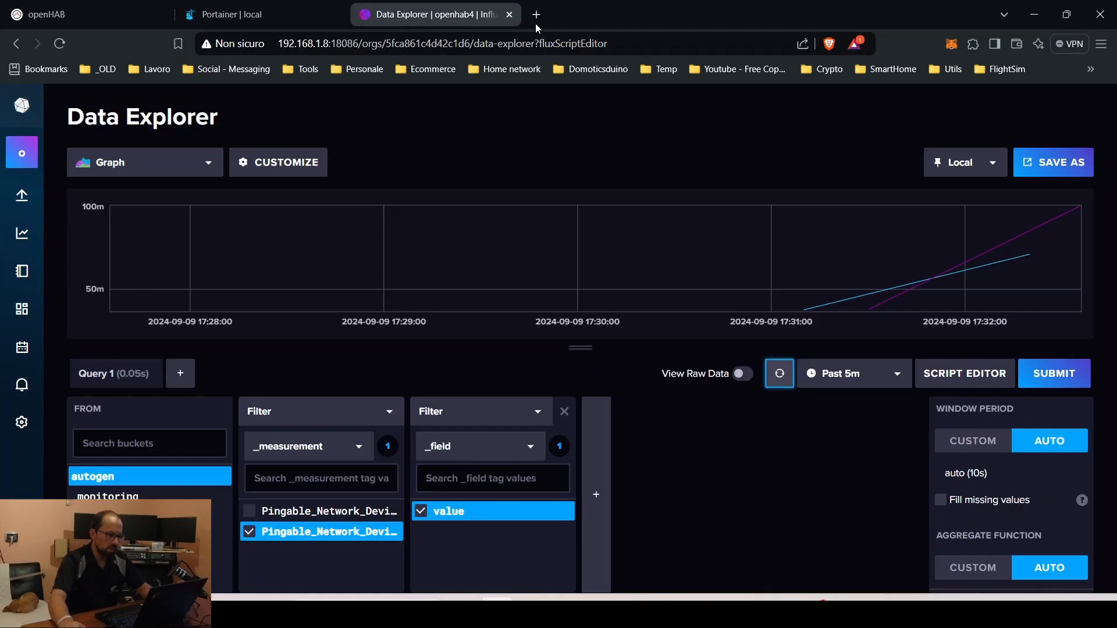
click(536, 16)
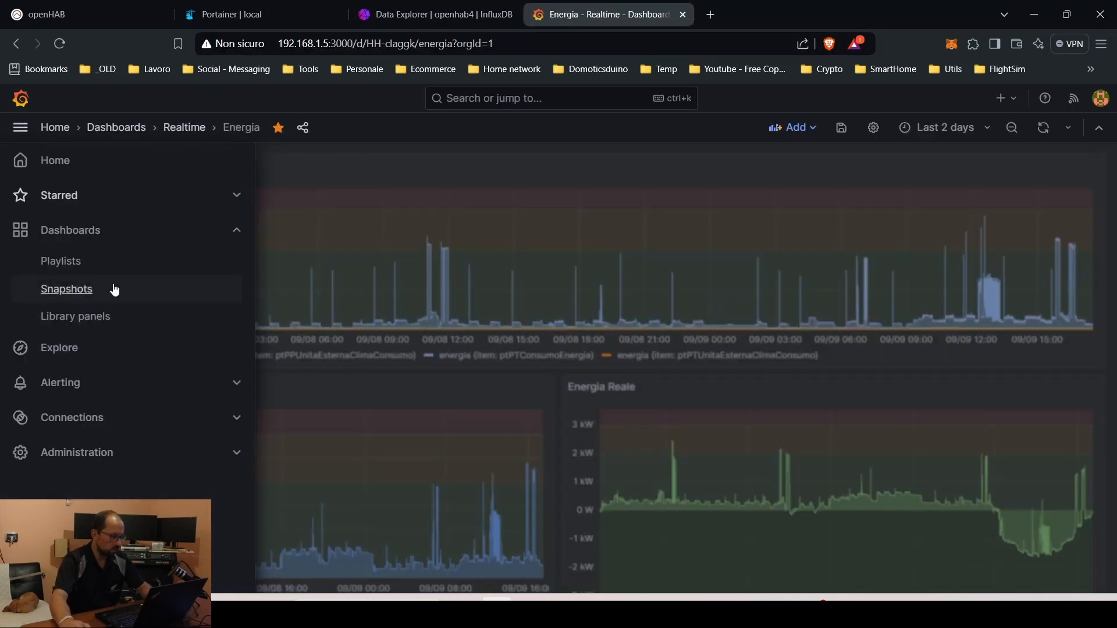
Create a new InfluxDB data source named InfluxDB2 that uses the Flux query language
click(88, 414)
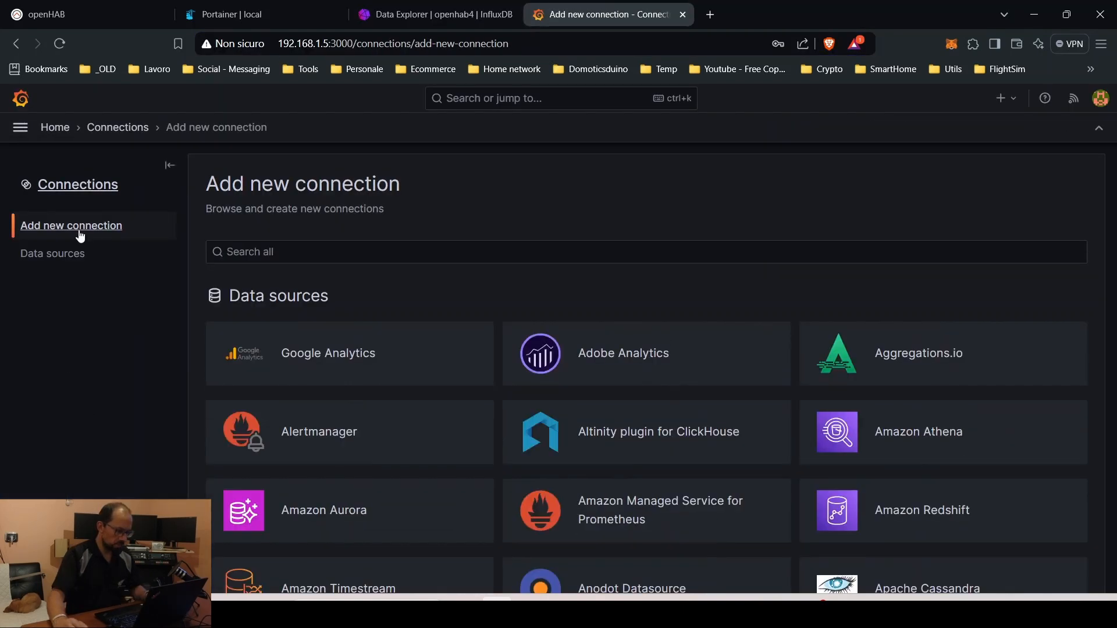
click(282, 246)
text(influxd)
click(616, 356)
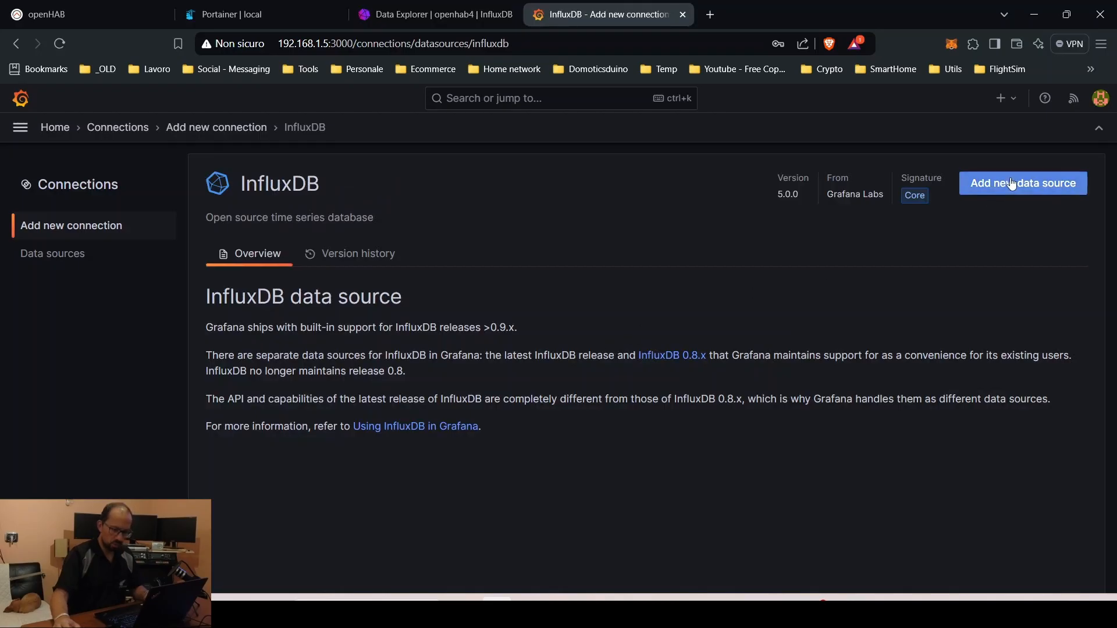
click(1011, 183)
click(498, 319)
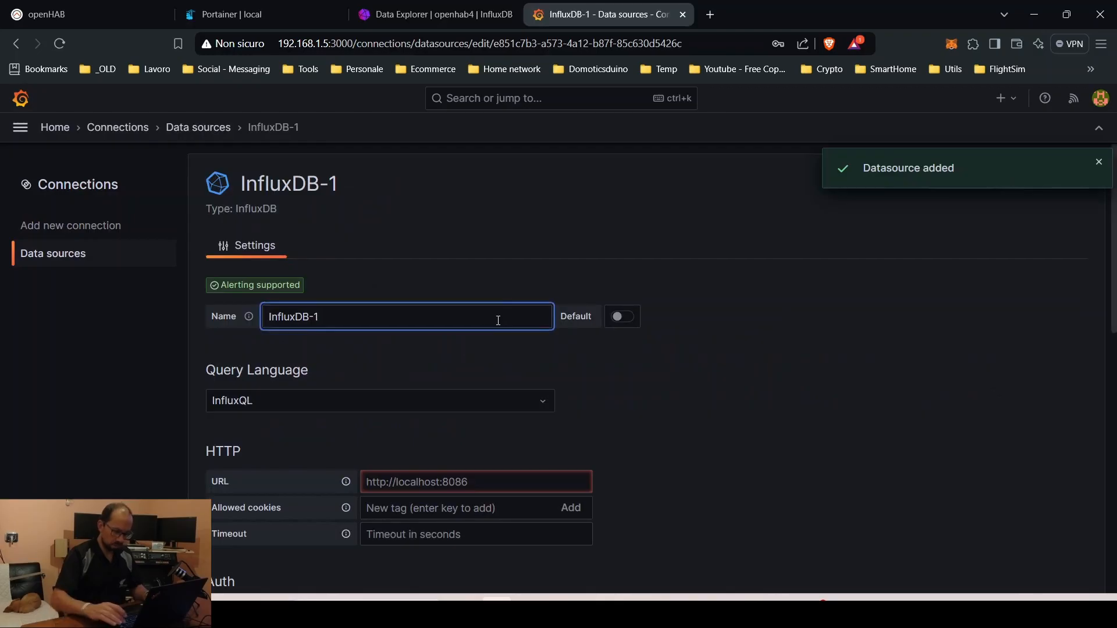
key(ctrl+a)
text(InfluxDB2)
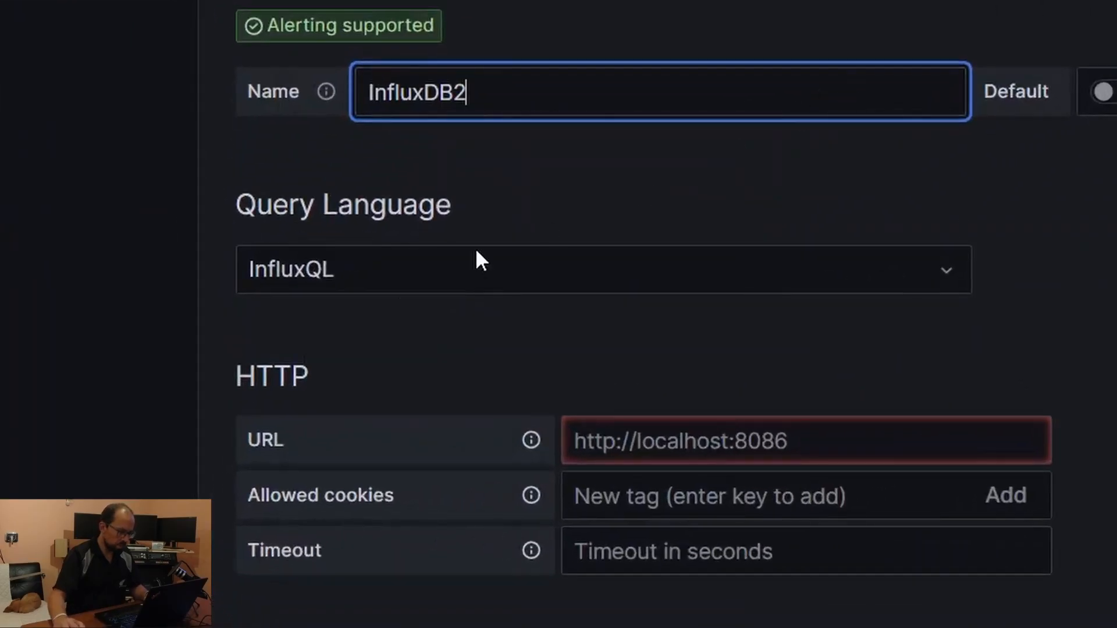
click(399, 269)
click(378, 398)
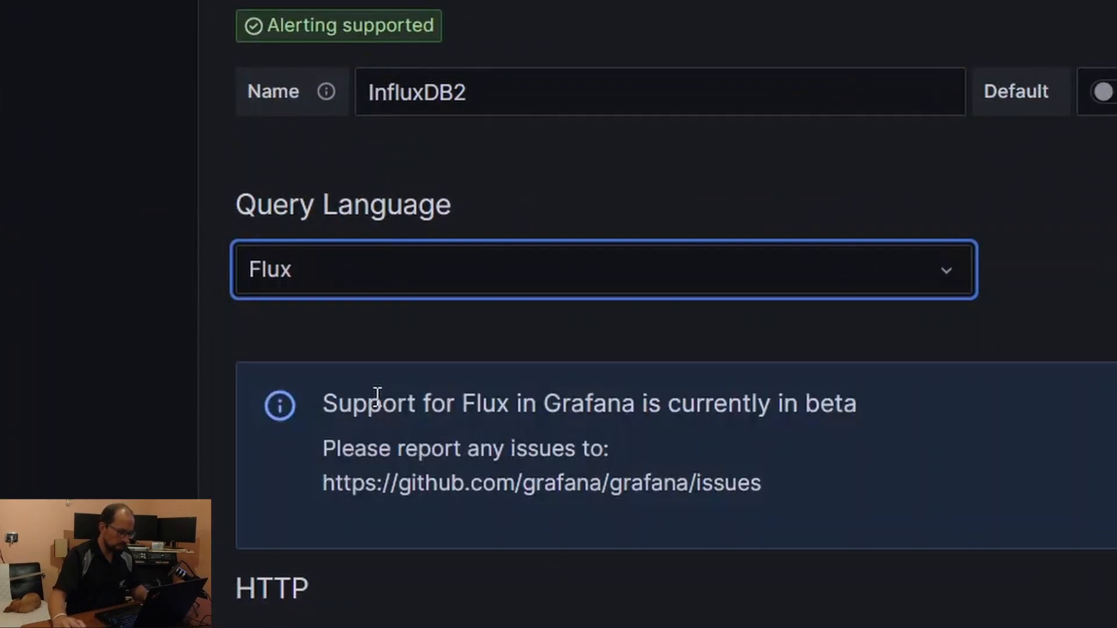
scroll(392, 372, down, 5)
click(710, 203)
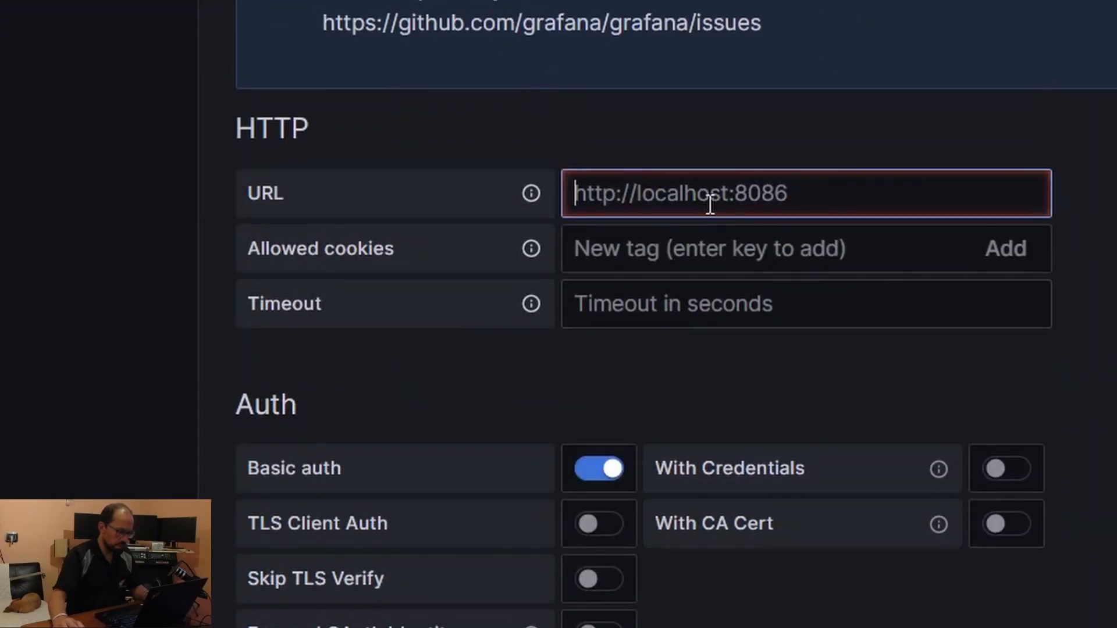
text(http://)
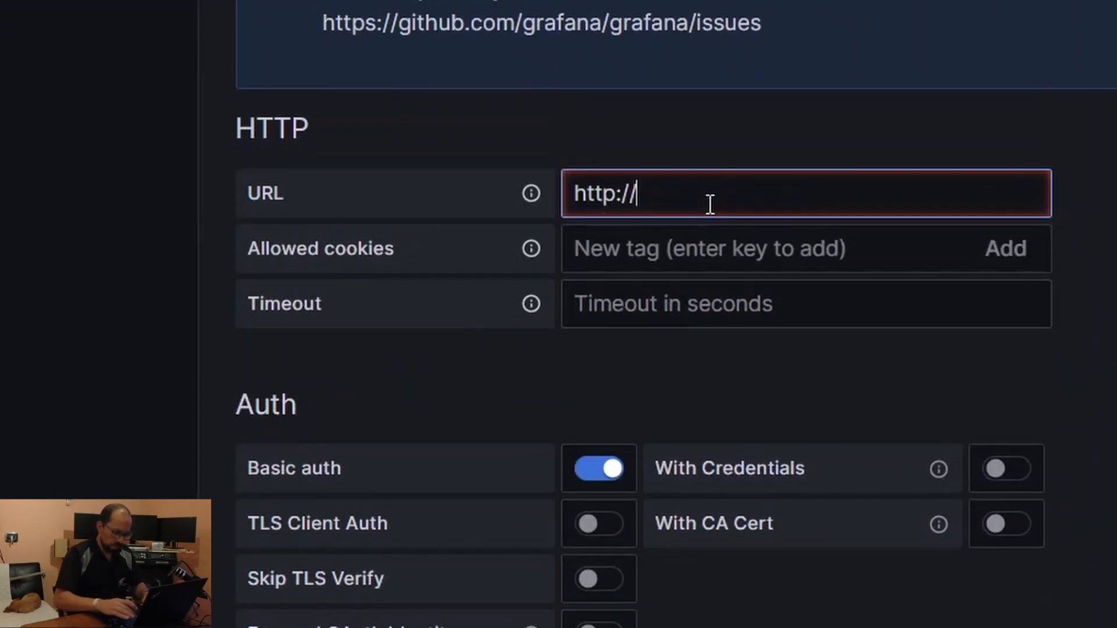
text(192.168.1.8:18086)
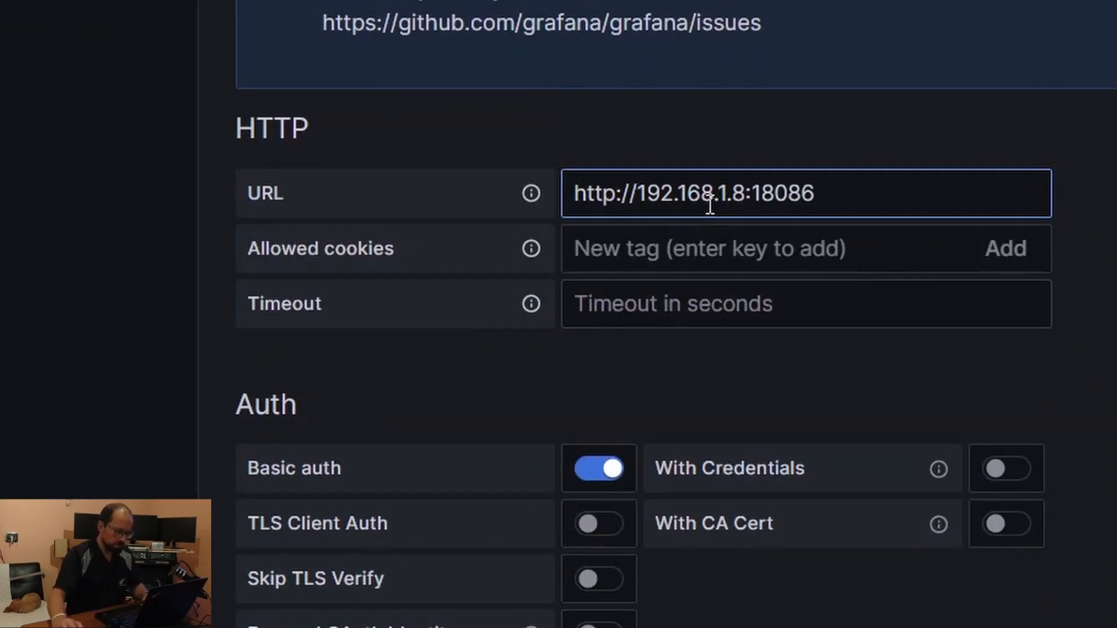
scroll(710, 203, down, 5)
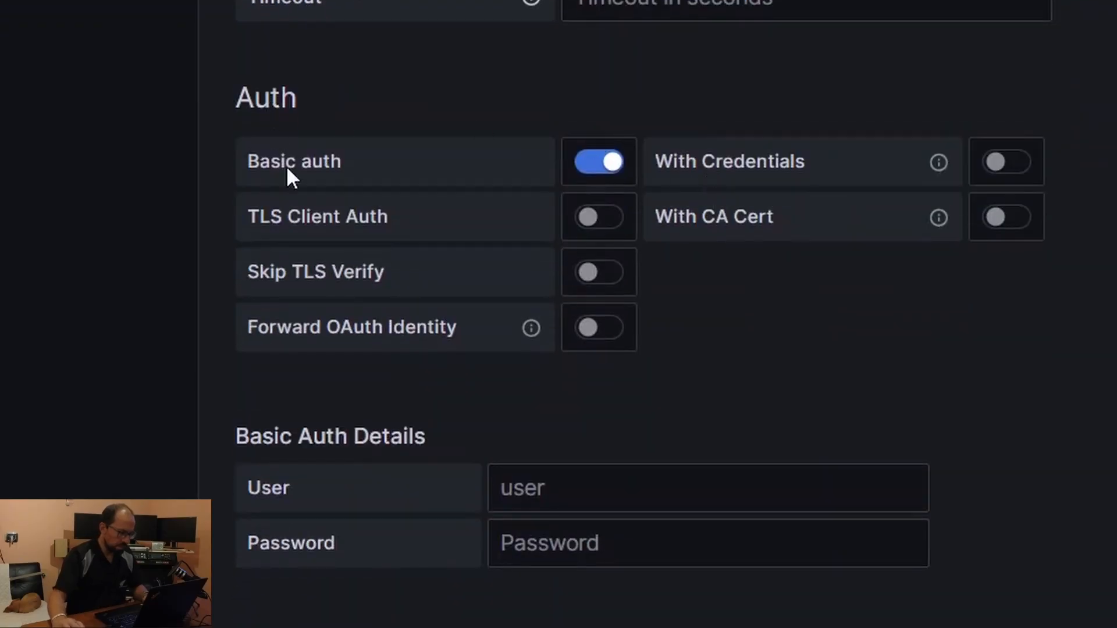
click(576, 485)
text(admin)
key(Tab)
text(admin)
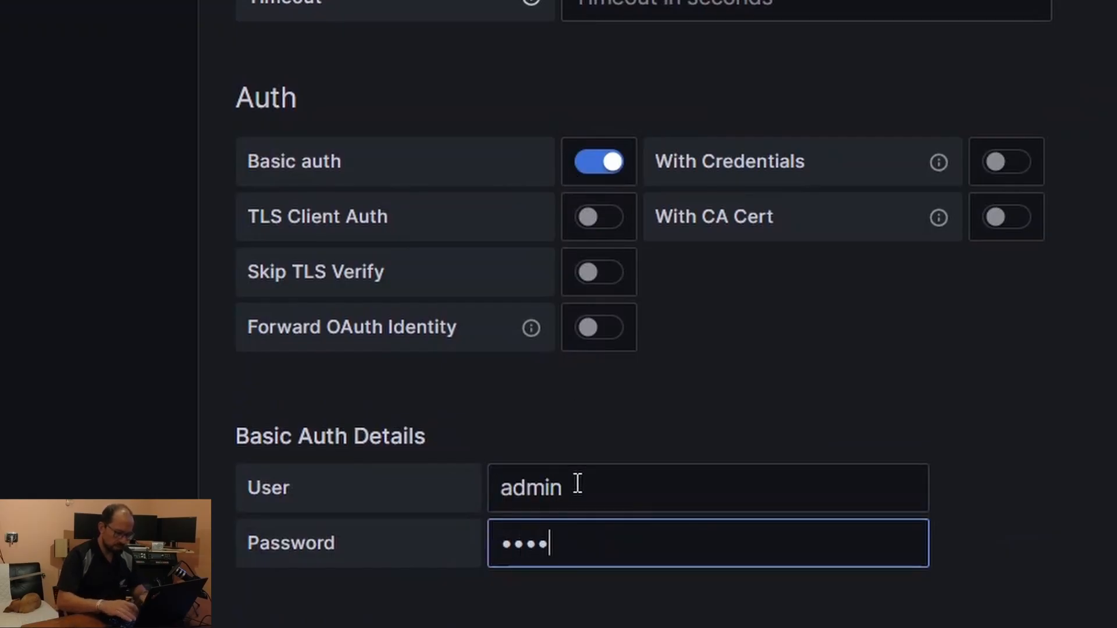
text(•••••)
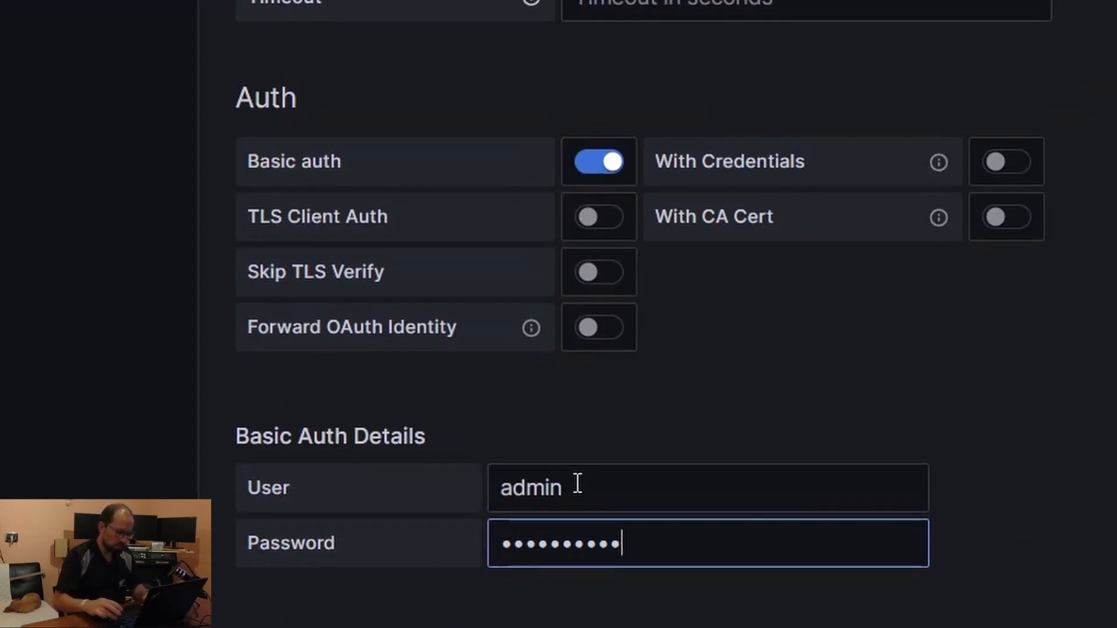
scroll(578, 482, down, 3)
scroll(577, 482, down, 5)
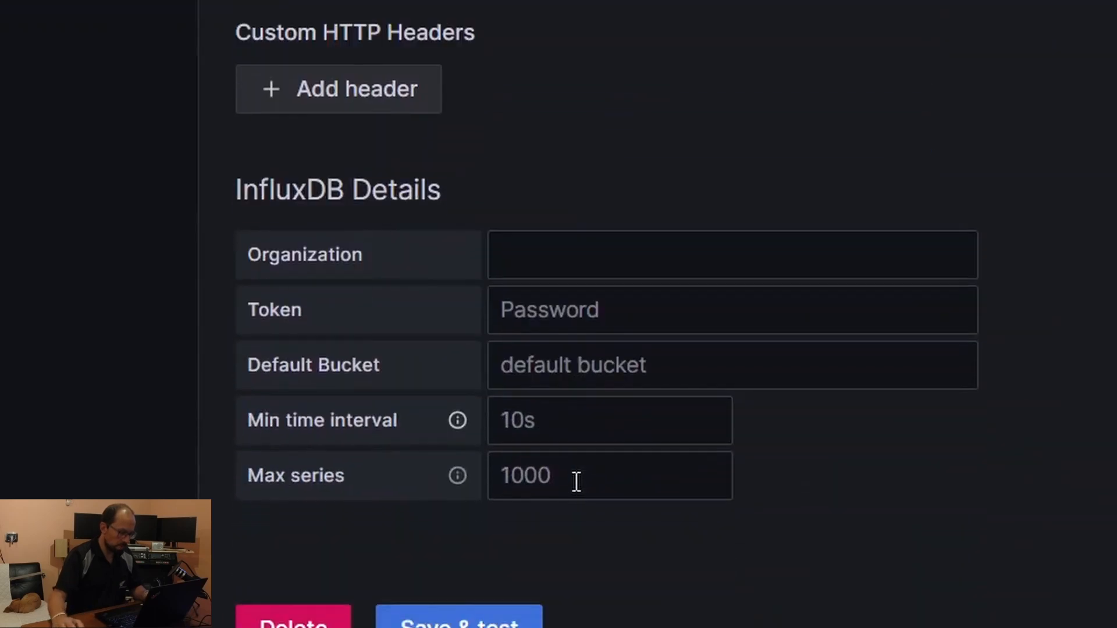
Set Organization to openhab4 and Default Bucket to autogen, then switch to the InfluxDB tab
click(574, 247)
text(openha)
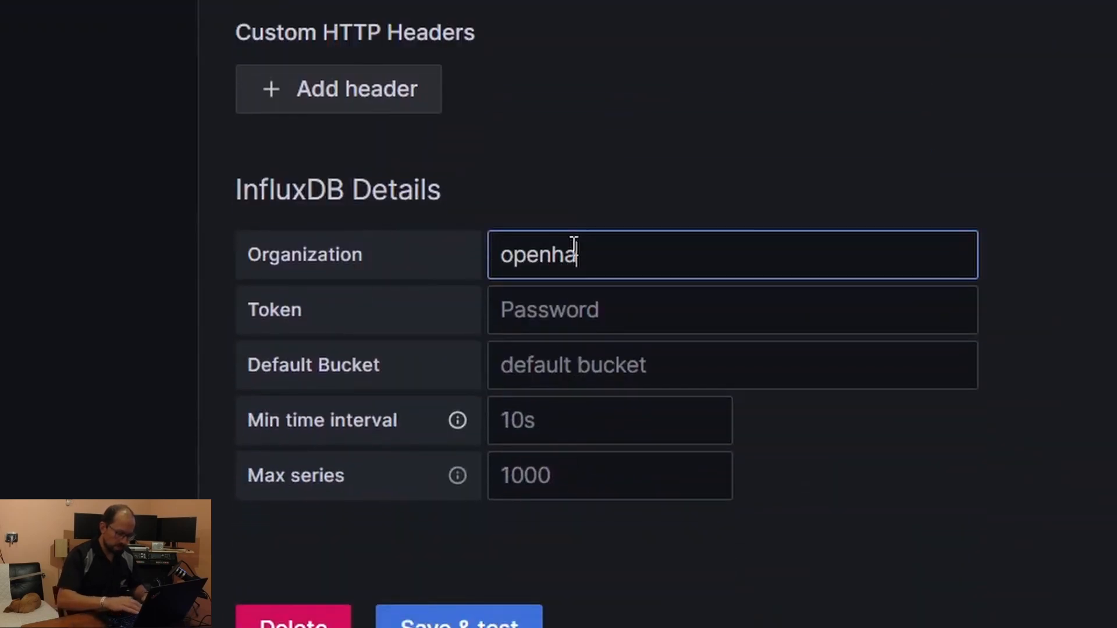
text(b4)
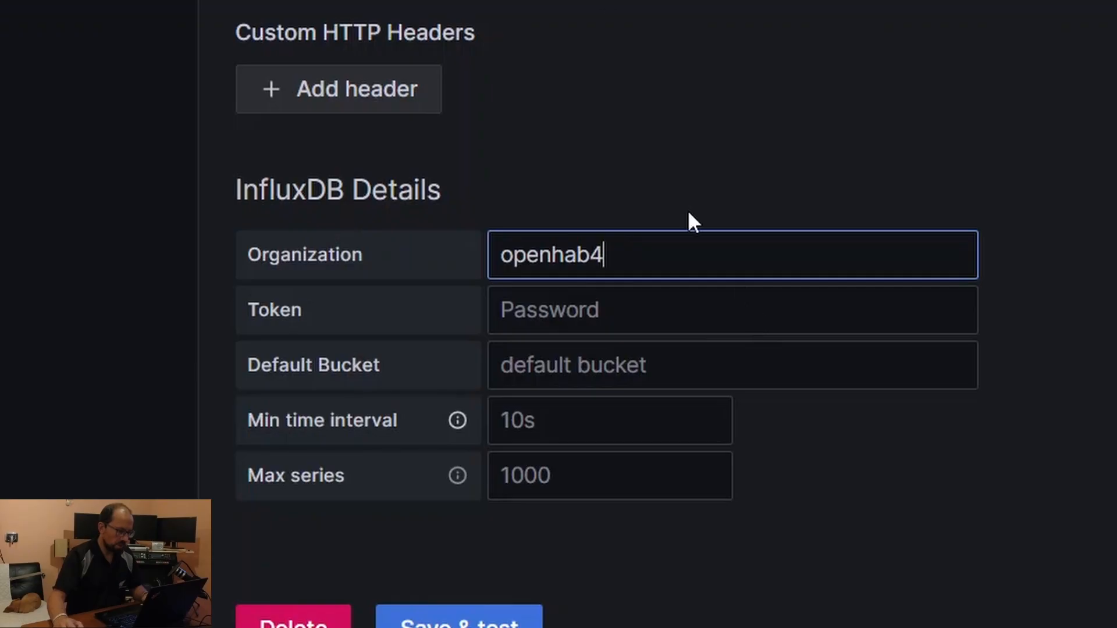
click(682, 369)
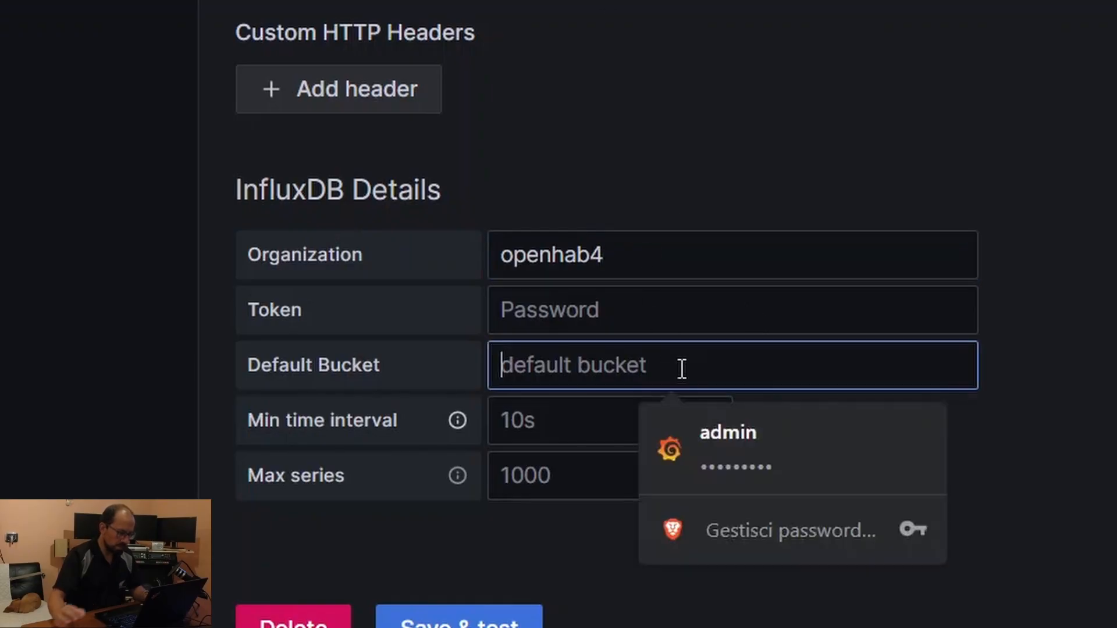
text(autogen)
click(448, 15)
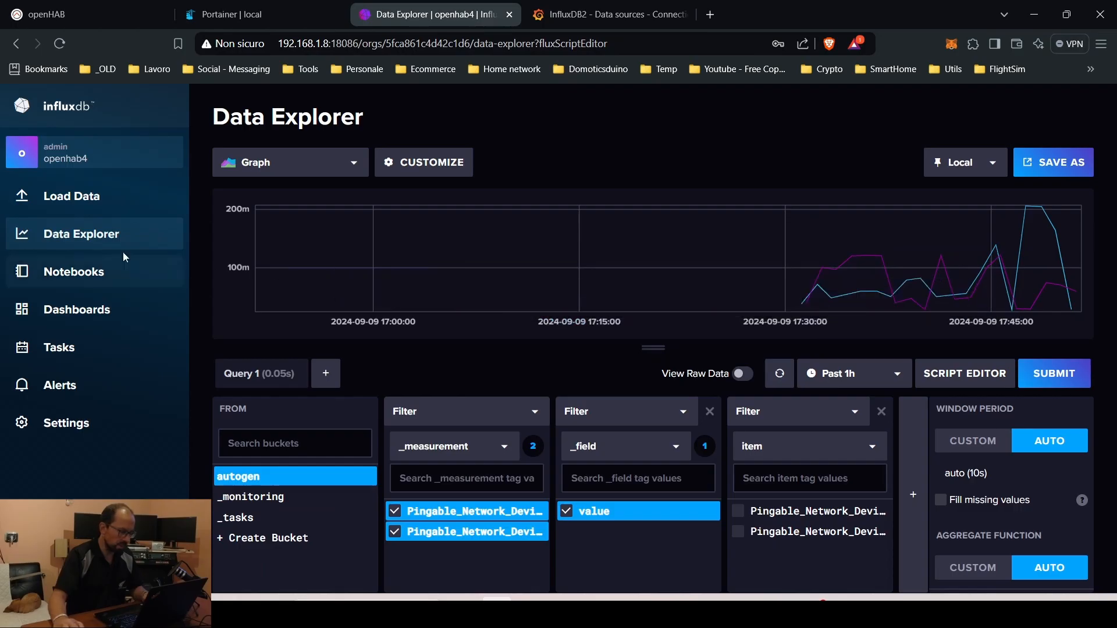
Clone admin's Token under InfluxDB API Tokens and paste the new token into Grafana's token field
click(78, 198)
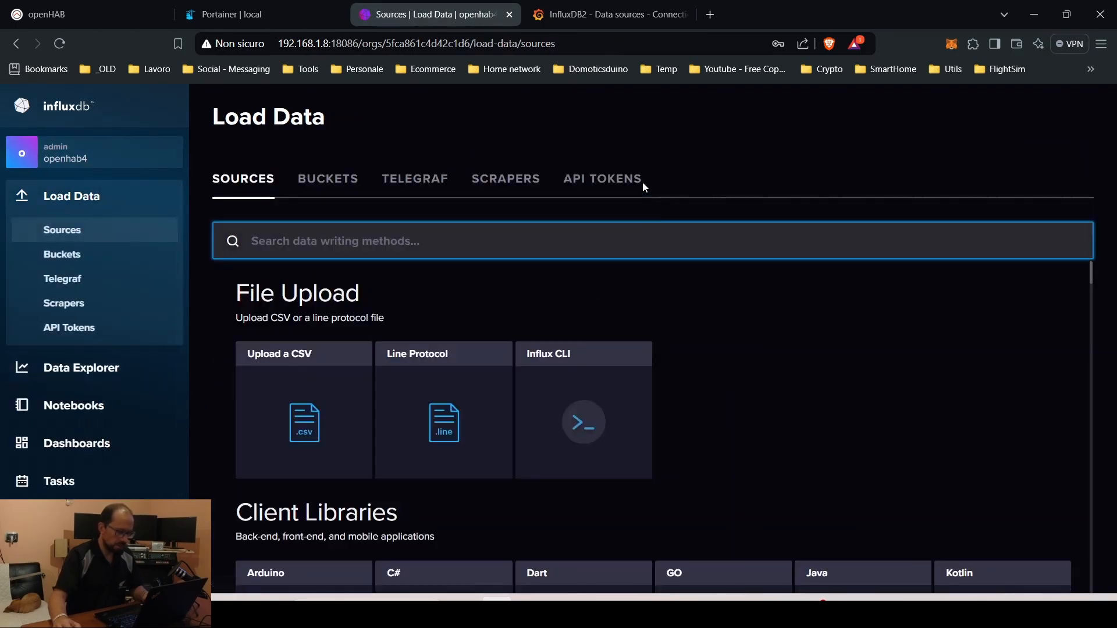
click(633, 184)
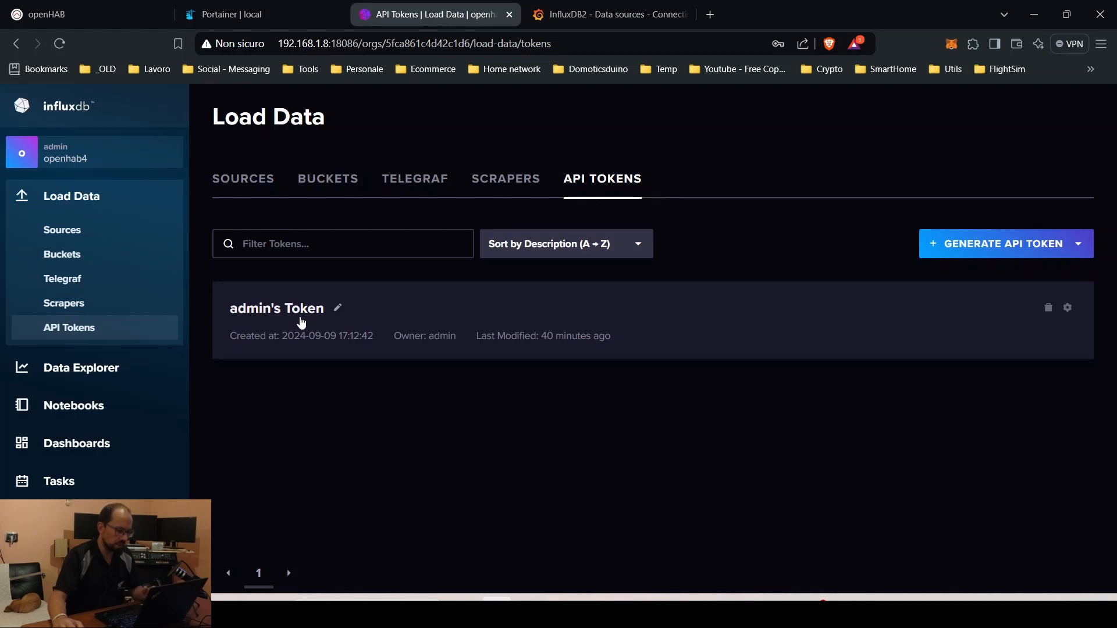
click(1068, 309)
click(1060, 334)
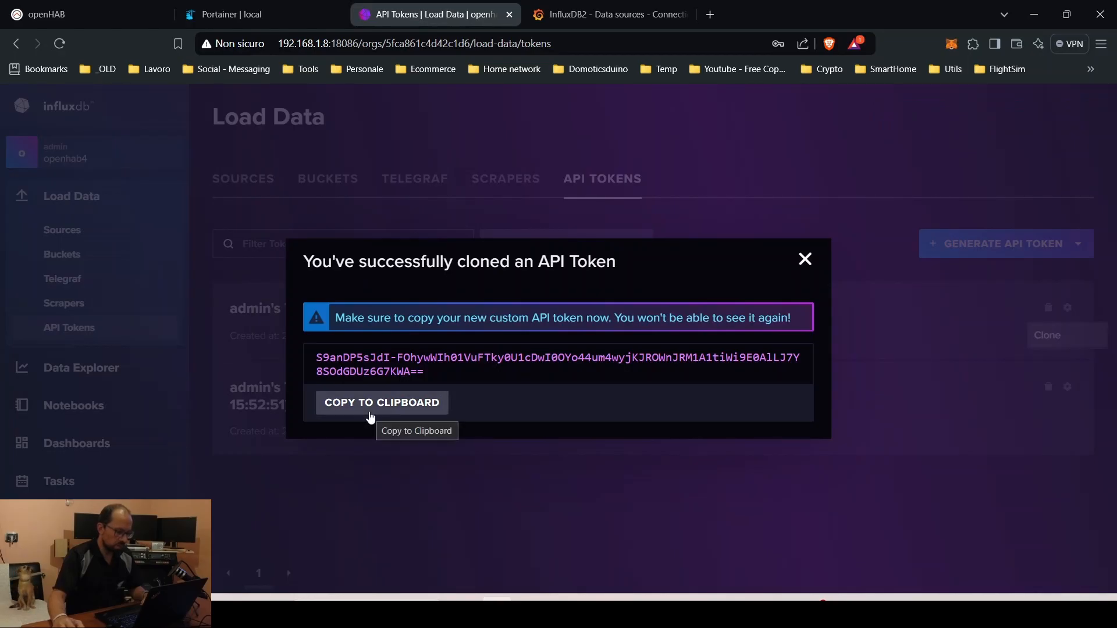
drag(318, 357, 464, 374)
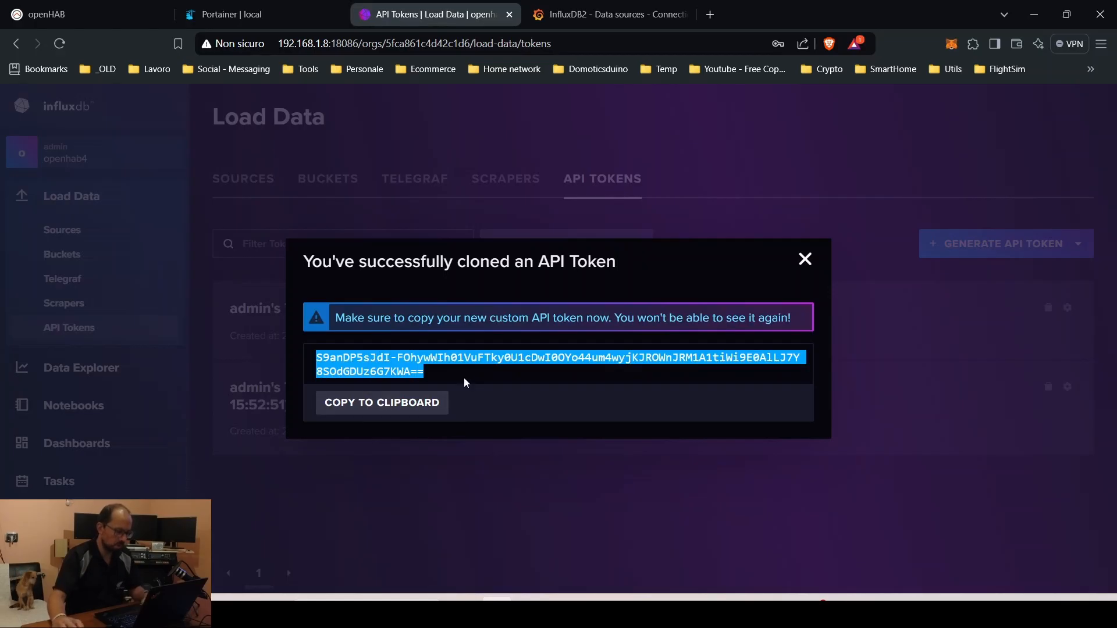
click(805, 260)
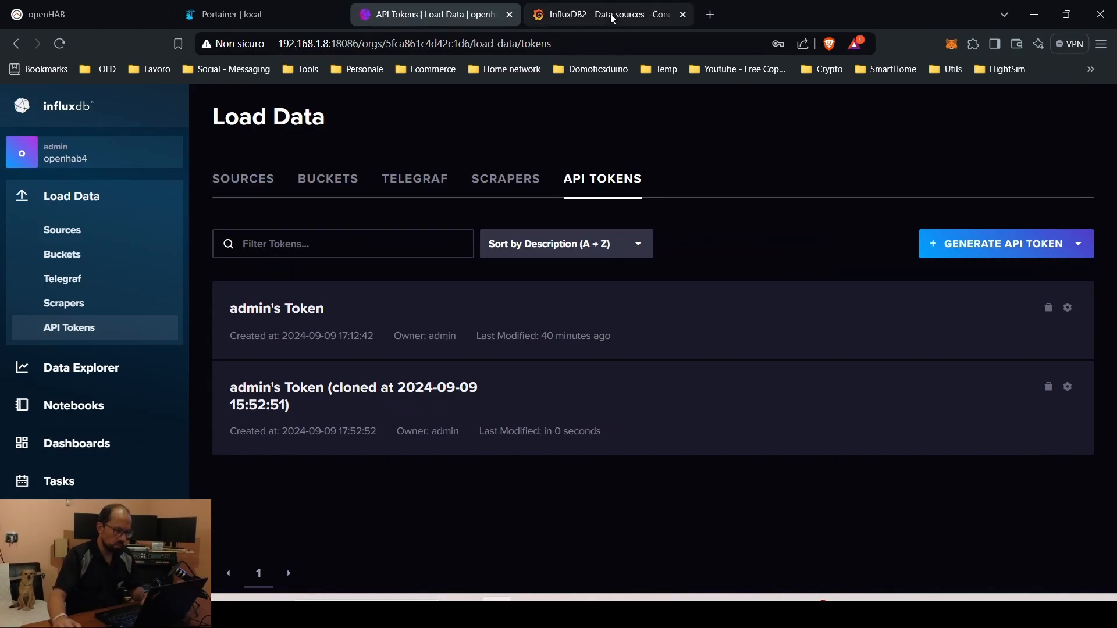
click(605, 14)
click(412, 420)
key(ctrl+v)
Save and test the InfluxDB2 data source (working, 3 buckets), then open it in Explore
click(311, 570)
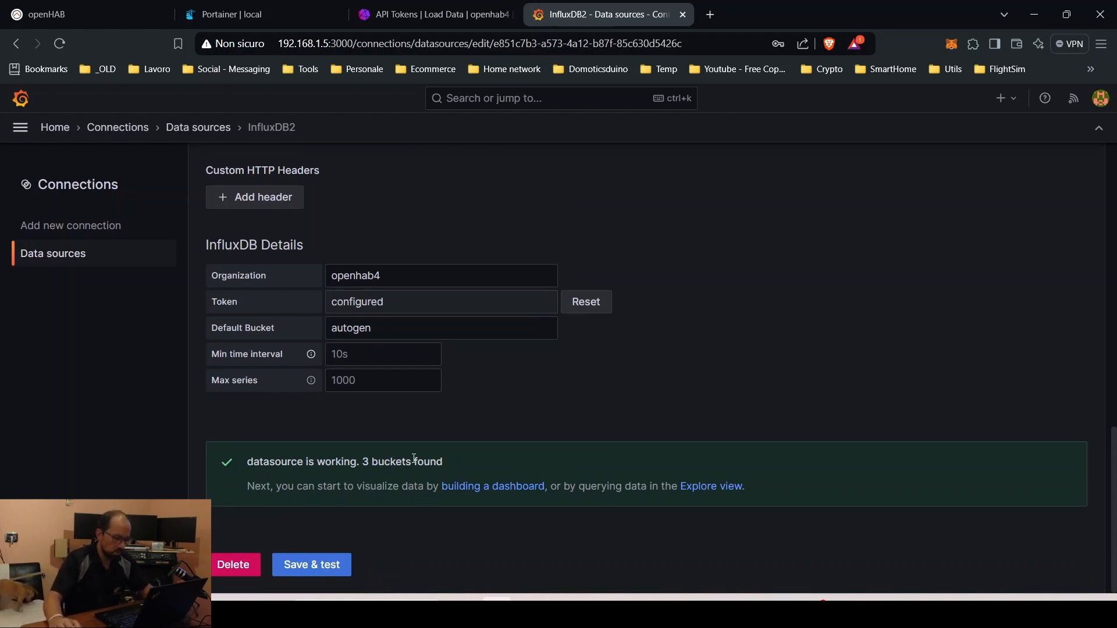
click(712, 489)
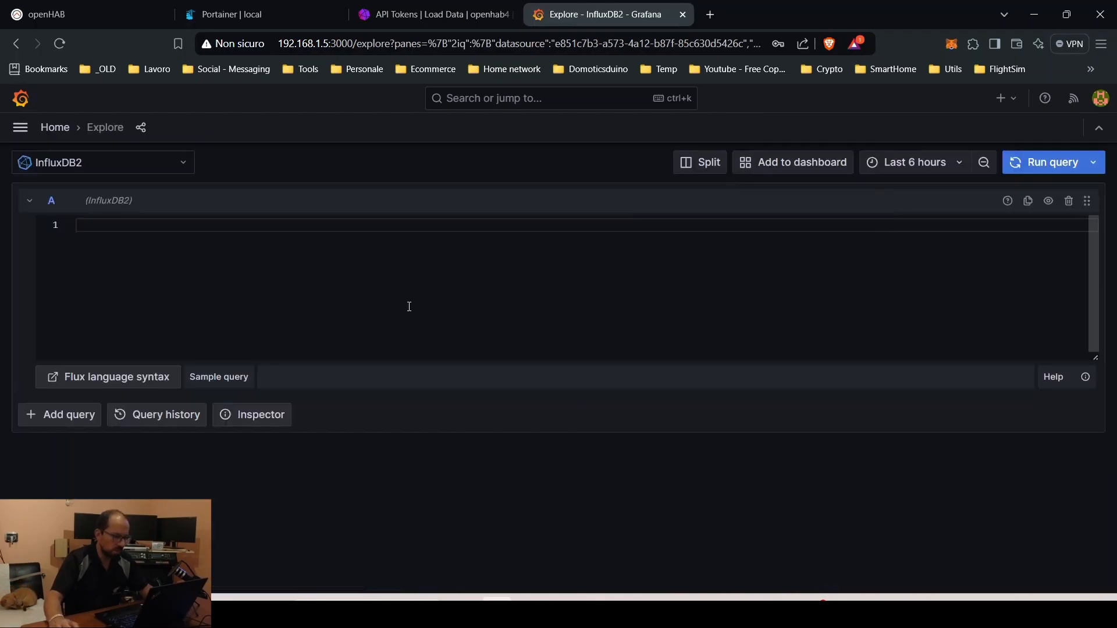
Insert the simple sample Flux query and edit it to use bucket autogen and field value
click(219, 378)
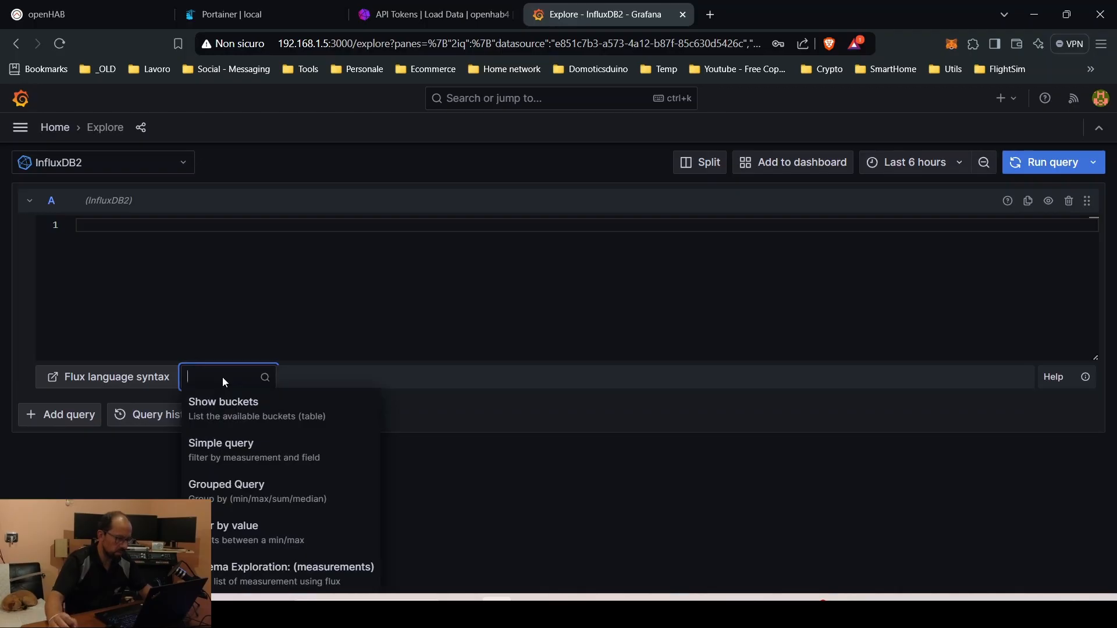
click(237, 459)
double_click(163, 226)
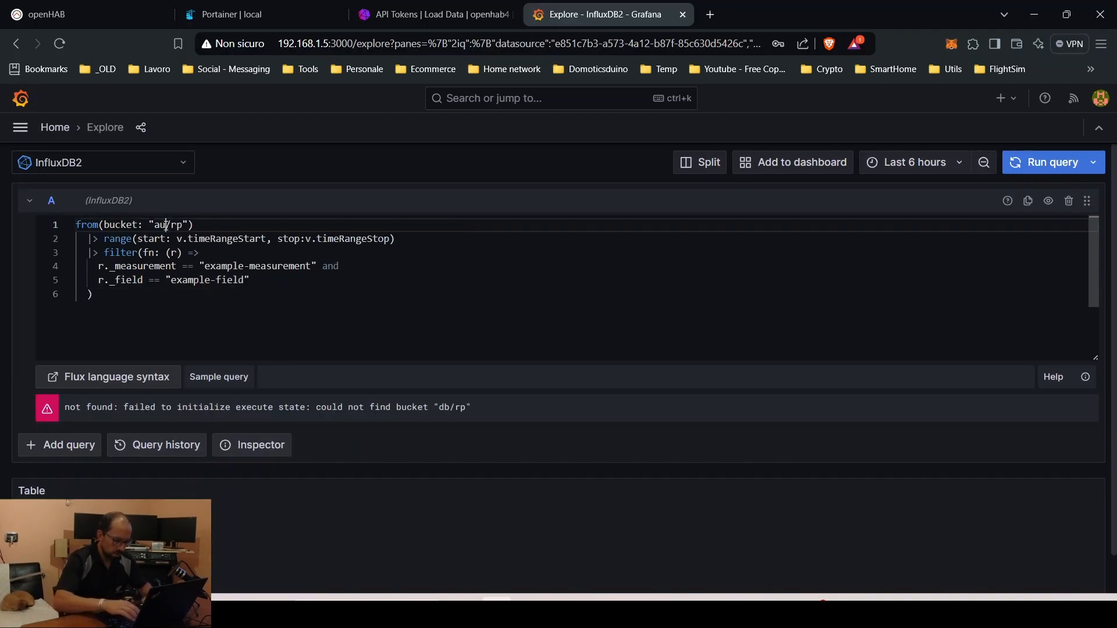
text(openhab)
key(Delete)
key(Delete)
text(autogen)
click(204, 267)
click(99, 266)
key(ctrl+shift+Left)
key(ctrl+shift+Left)
text(value)
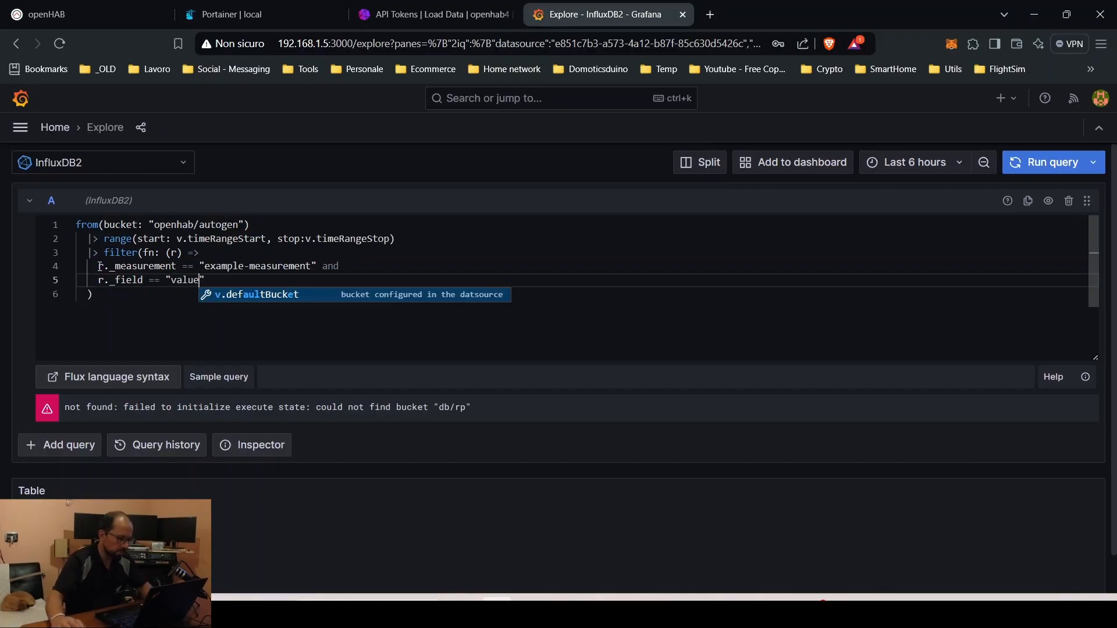
scroll(810, 433, down, 1)
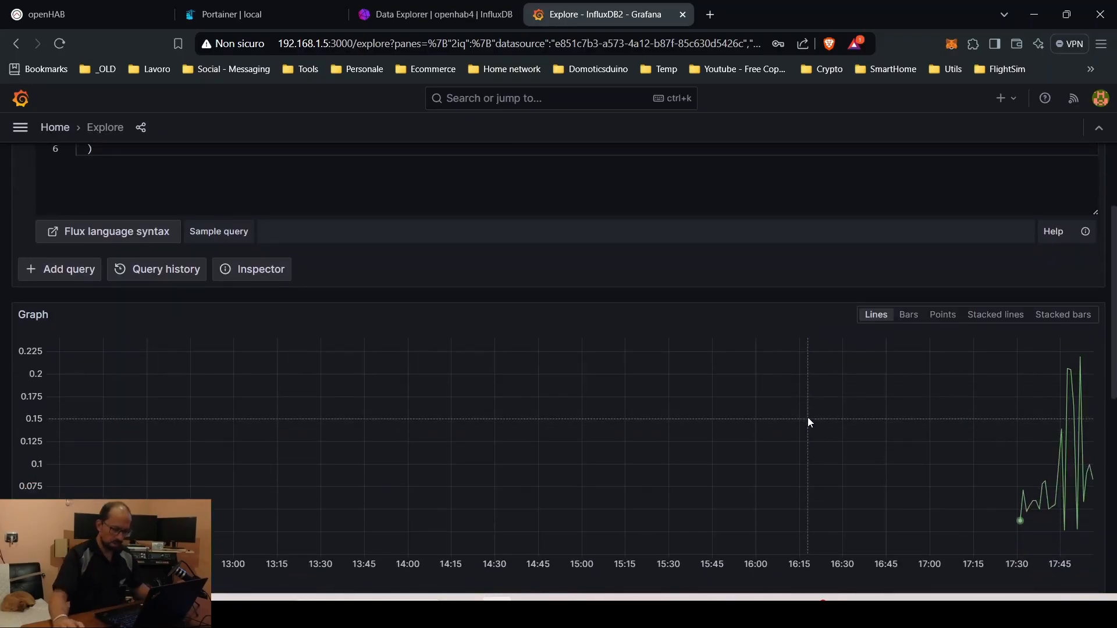
scroll(811, 419, up, 5)
Limit the latency graph's time range to the last 30 minutes
click(931, 165)
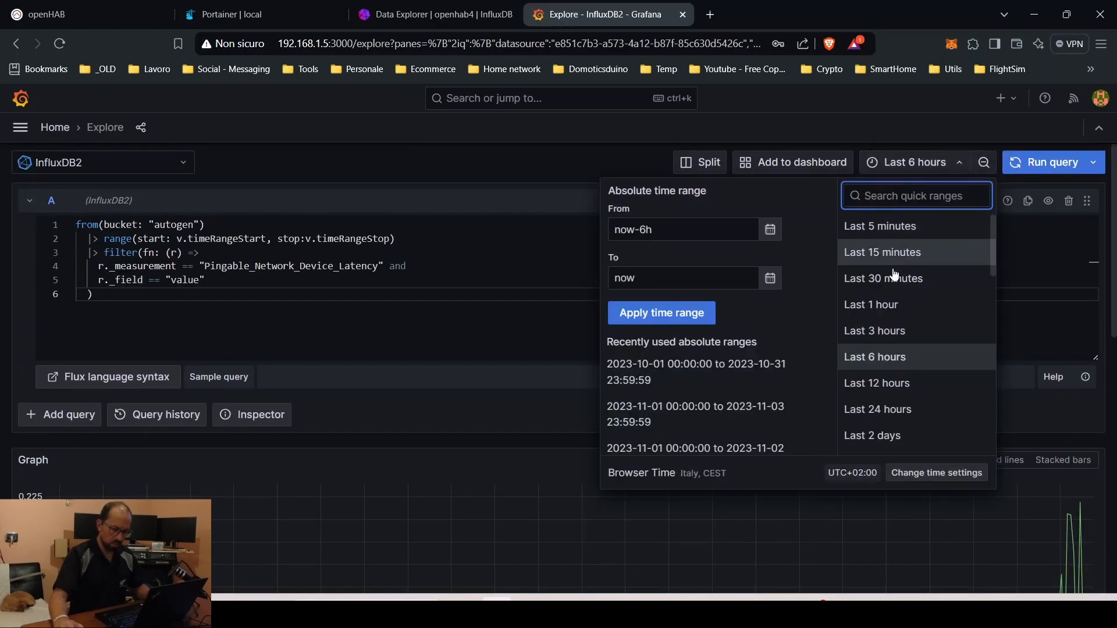
click(884, 278)
scroll(722, 436, down, 3)
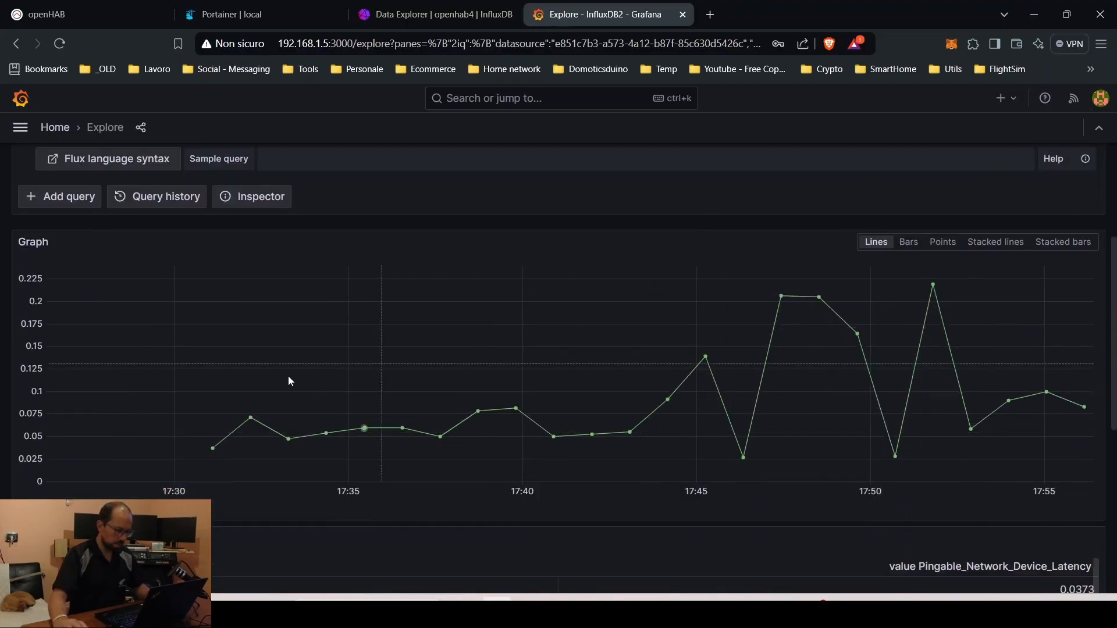
scroll(731, 428, down, 3)
scroll(729, 425, up, 2)
scroll(586, 349, up, 2)
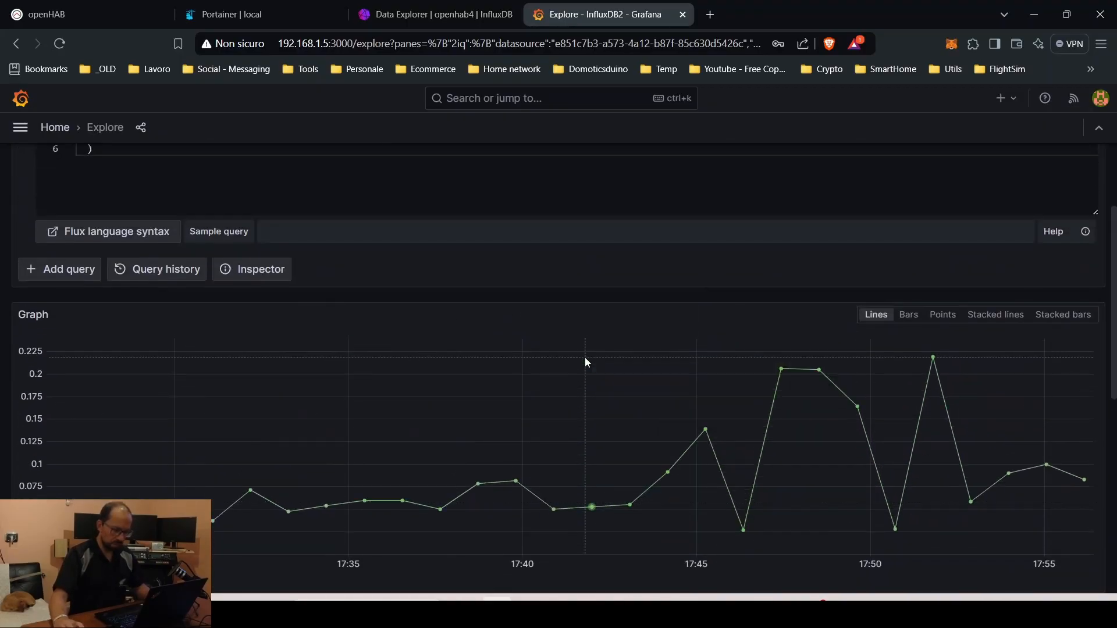
scroll(585, 357, up, 3)
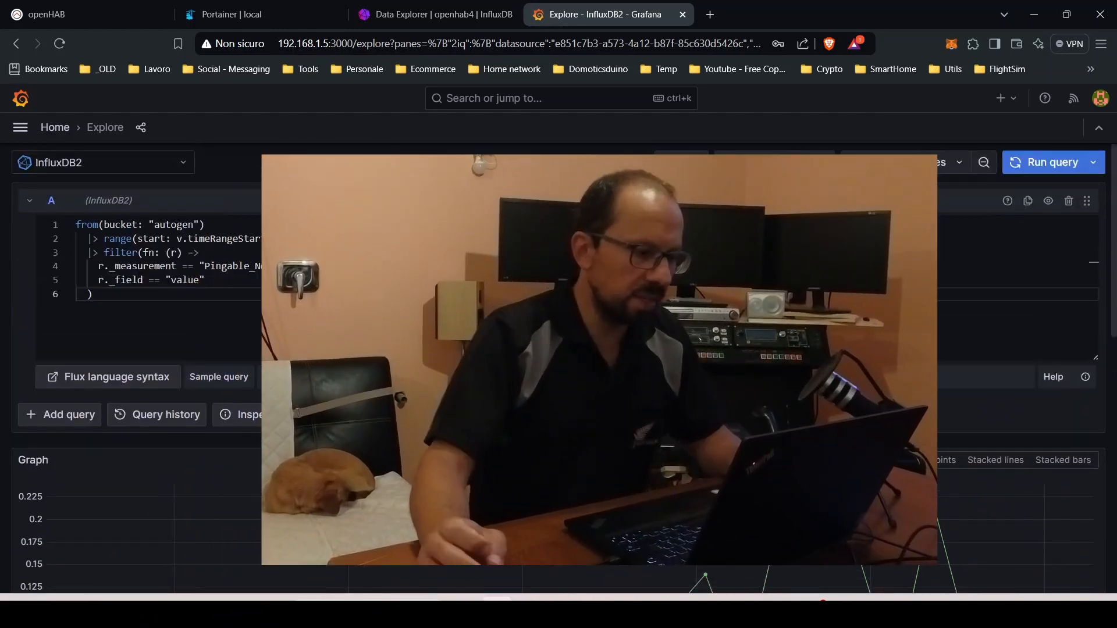